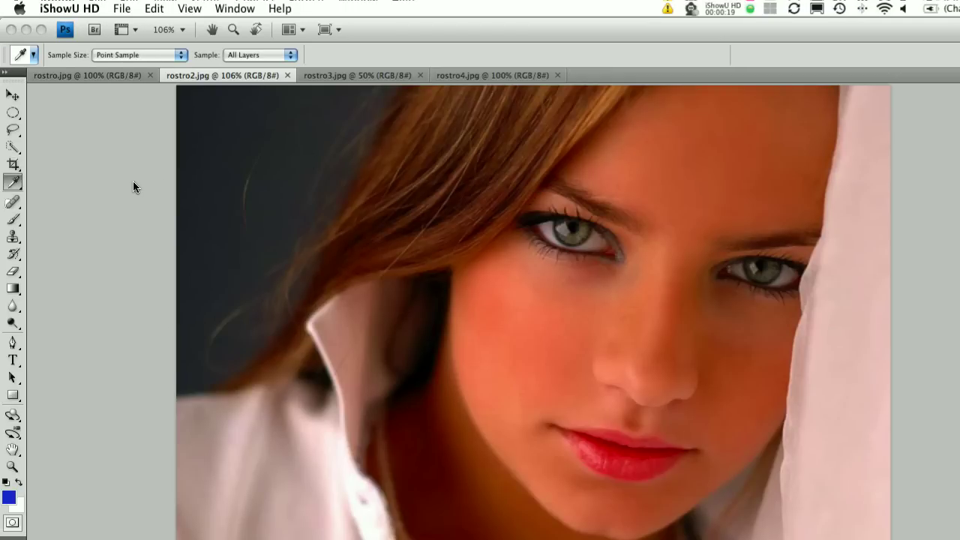
Zoom in on the portrait's left eye until the iris fills the view at 1260%.
click(133, 181)
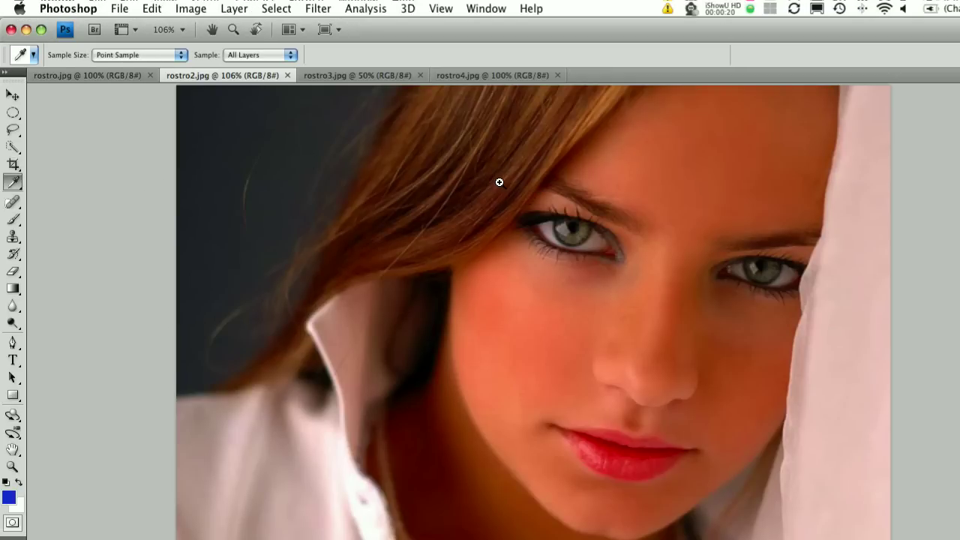
drag(499, 182, 587, 285)
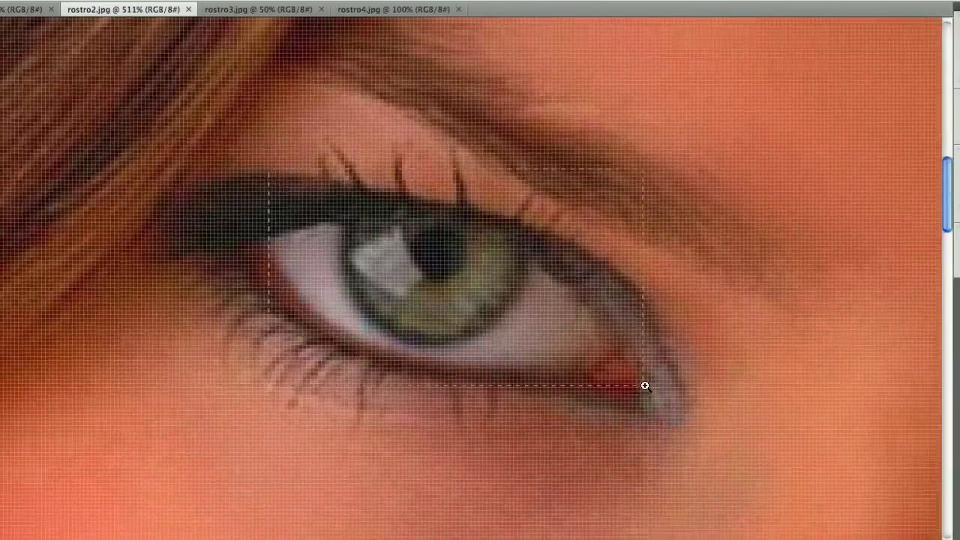
drag(645, 386, 645, 385)
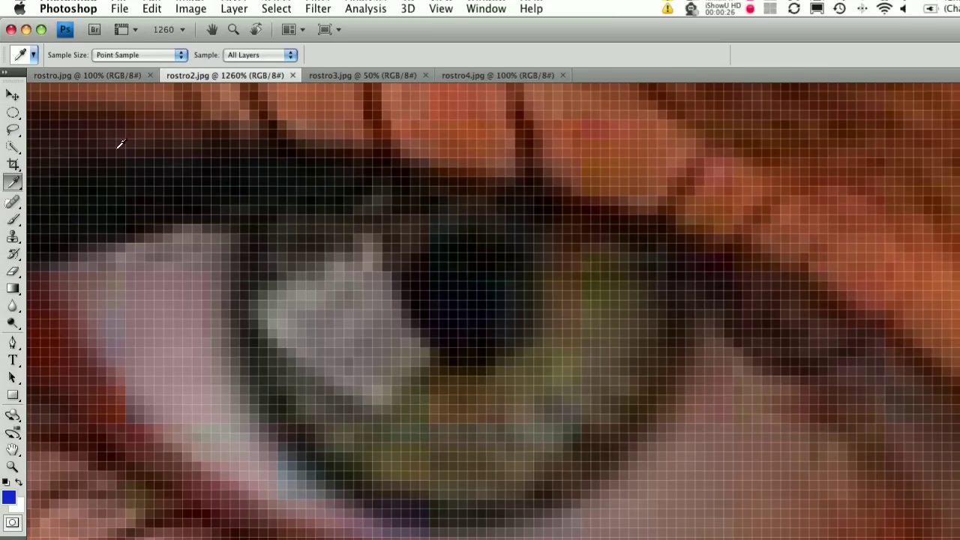
click(10, 114)
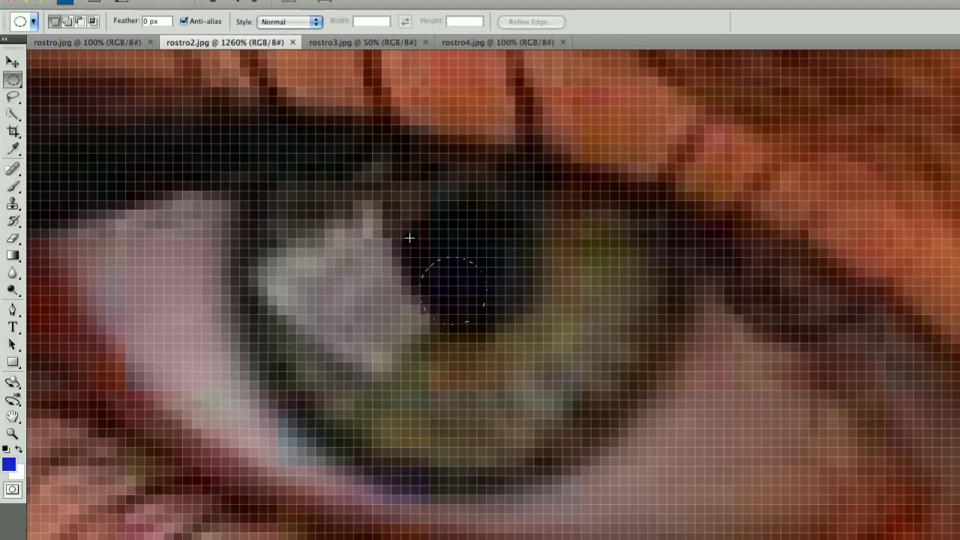
Draw a circular elliptical selection positioned over the left iris, then recentre the view on it.
drag(450, 279, 326, 156)
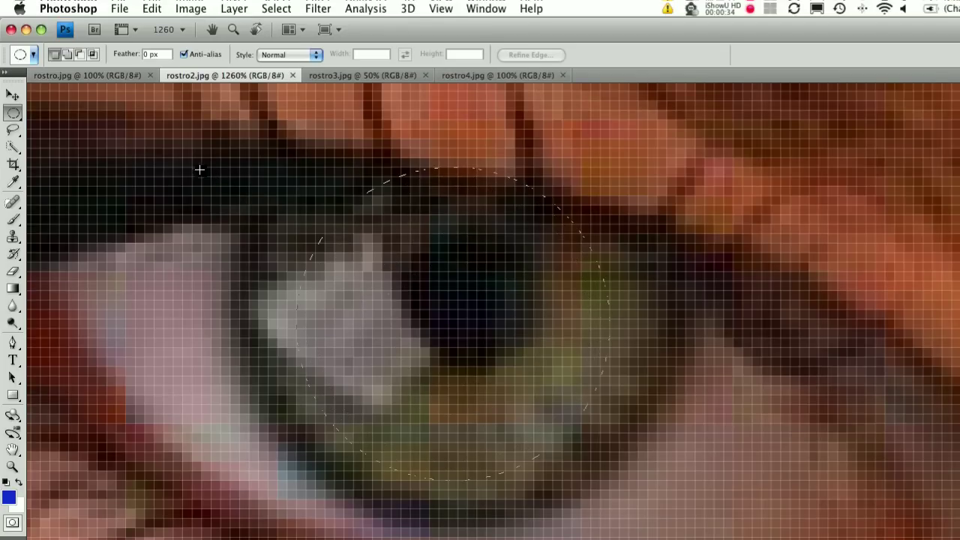
drag(199, 170, 131, 115)
mouse_move(138, 109)
mouse_down()
mouse_move(185, 118)
mouse_move(150, 117)
mouse_move(150, 107)
mouse_up()
drag(146, 106, 145, 105)
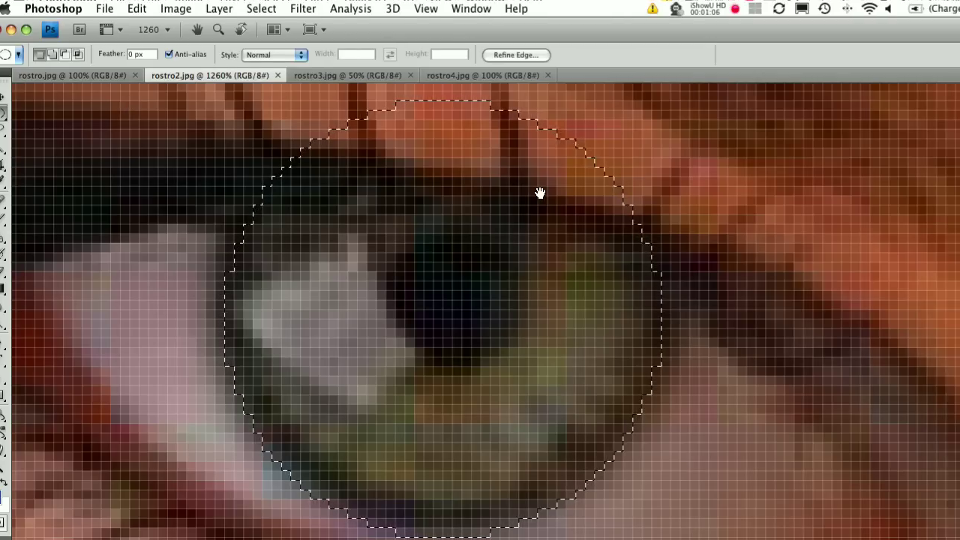
drag(540, 193, 508, 256)
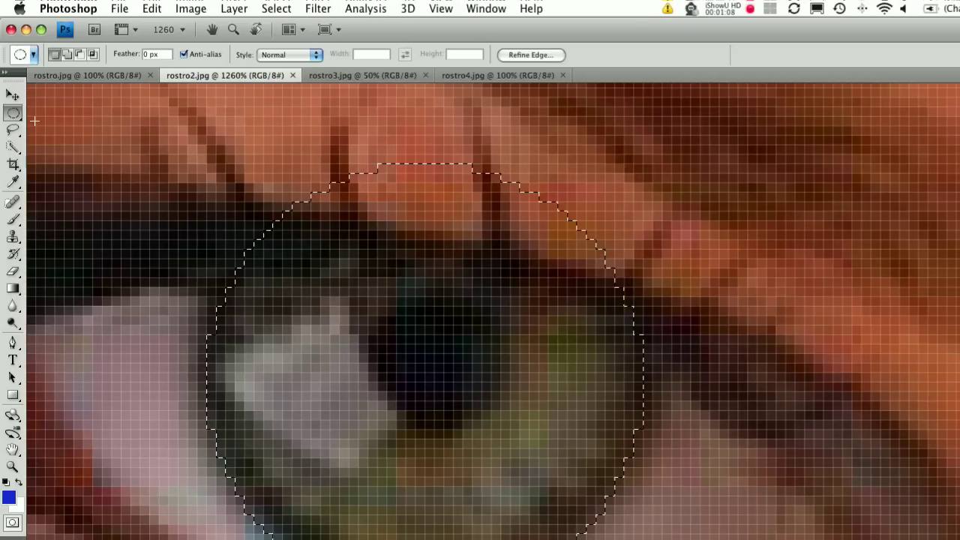
click(14, 129)
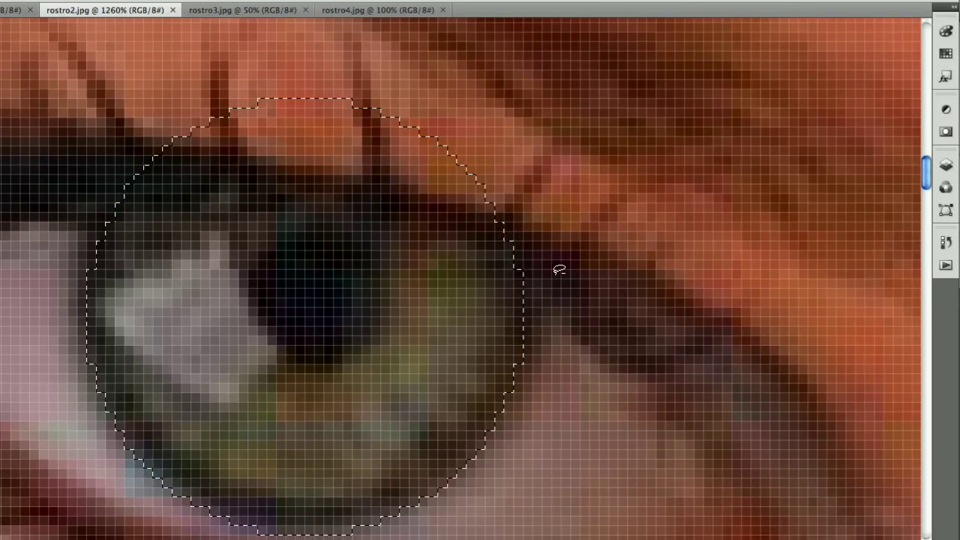
Retrace the left iris outline with the Lasso, trimming the top along the eyelid.
mouse_move(559, 270)
mouse_down()
mouse_move(260, 253)
mouse_move(533, 134)
mouse_up()
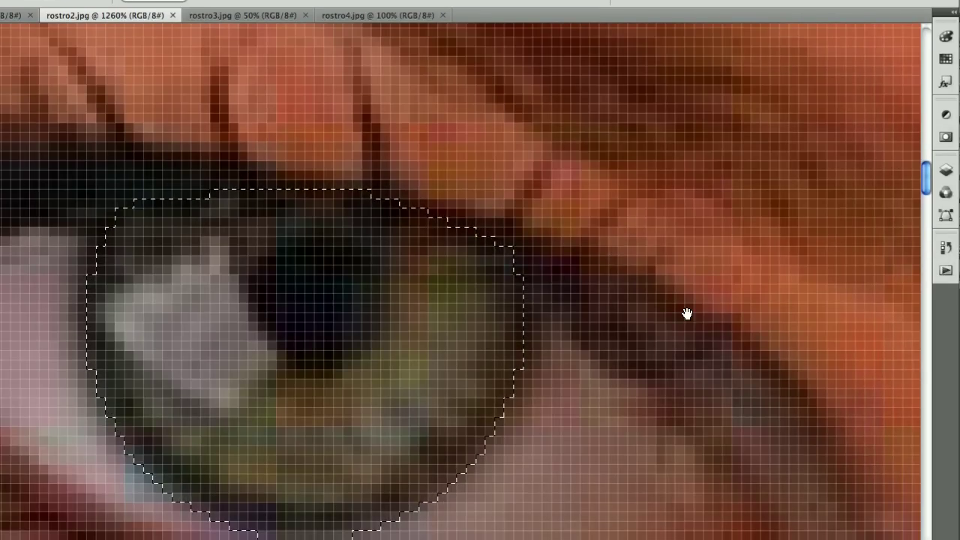
drag(614, 265, 465, 344)
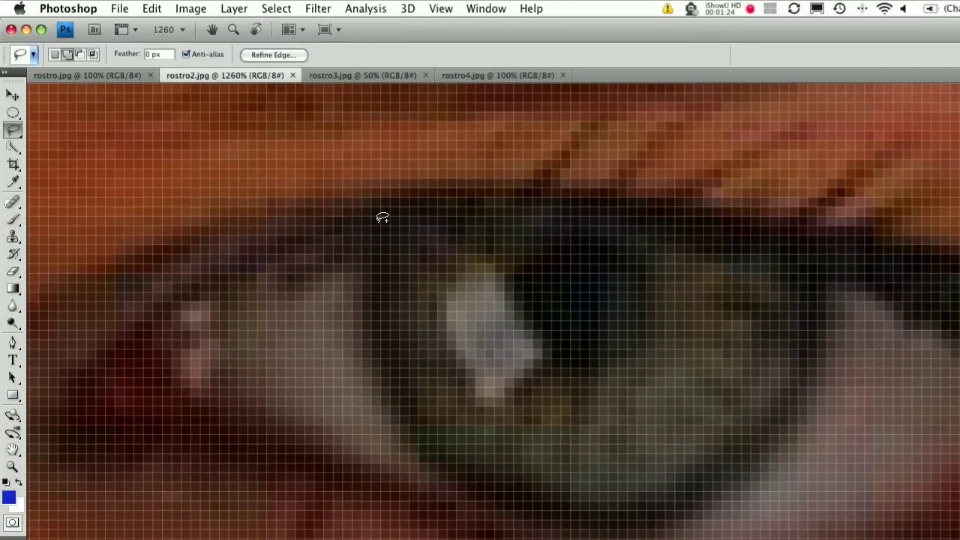
drag(375, 258, 634, 510)
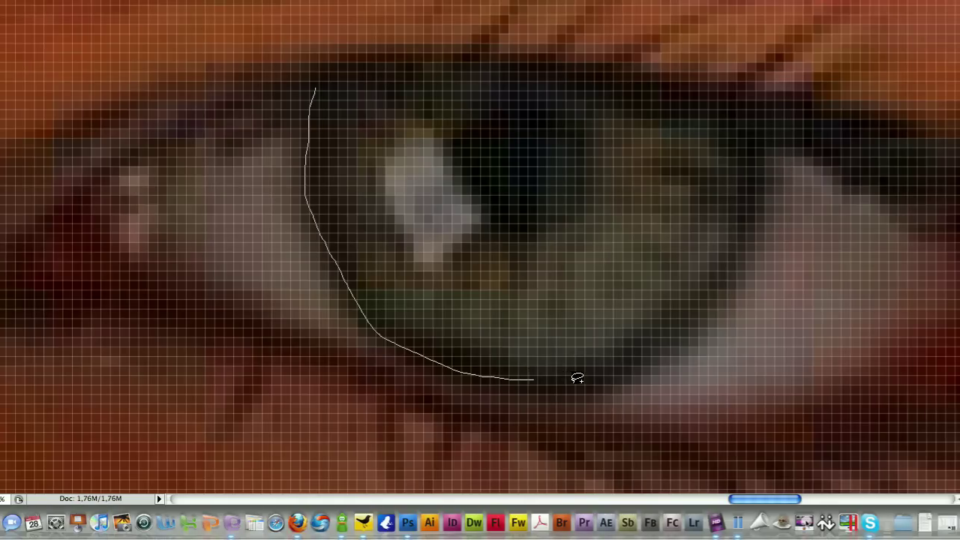
drag(577, 378, 574, 363)
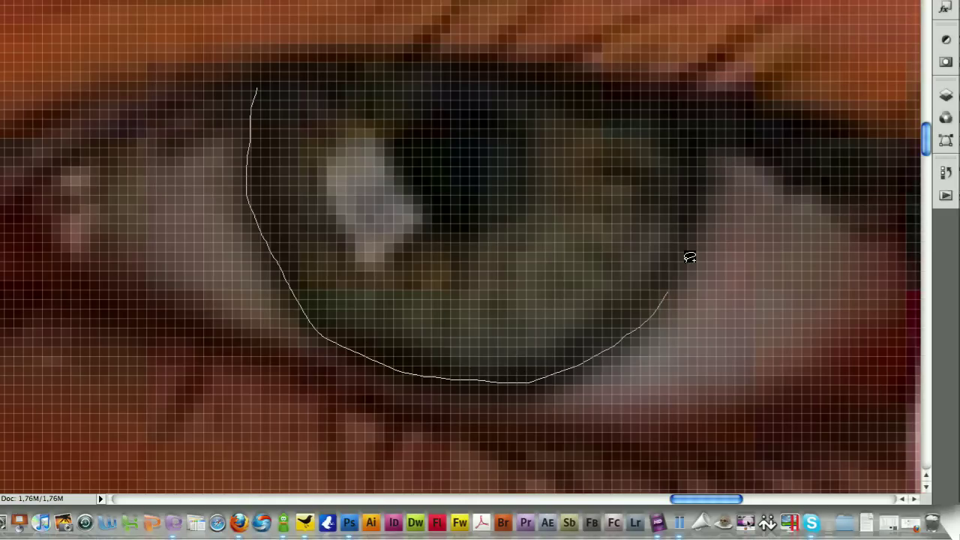
drag(690, 257, 634, 234)
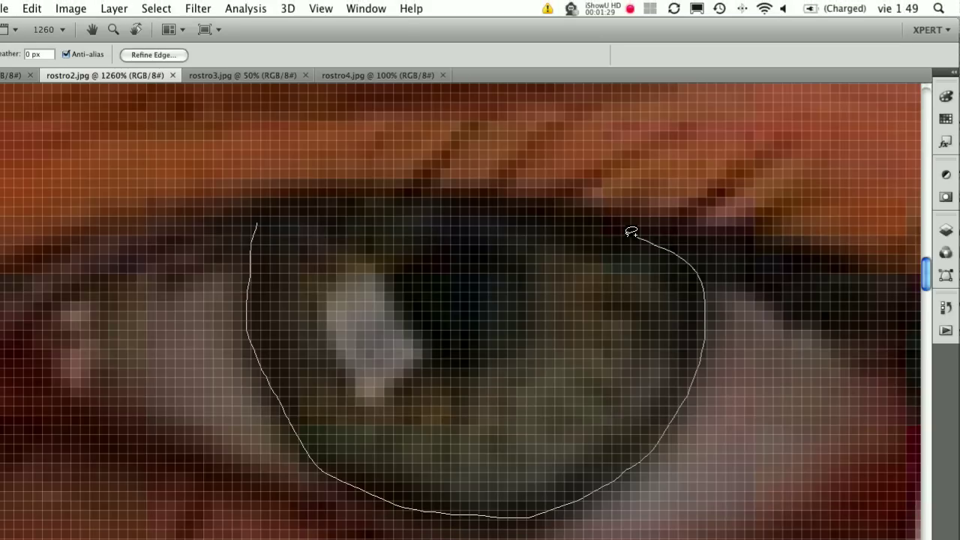
drag(502, 207, 389, 215)
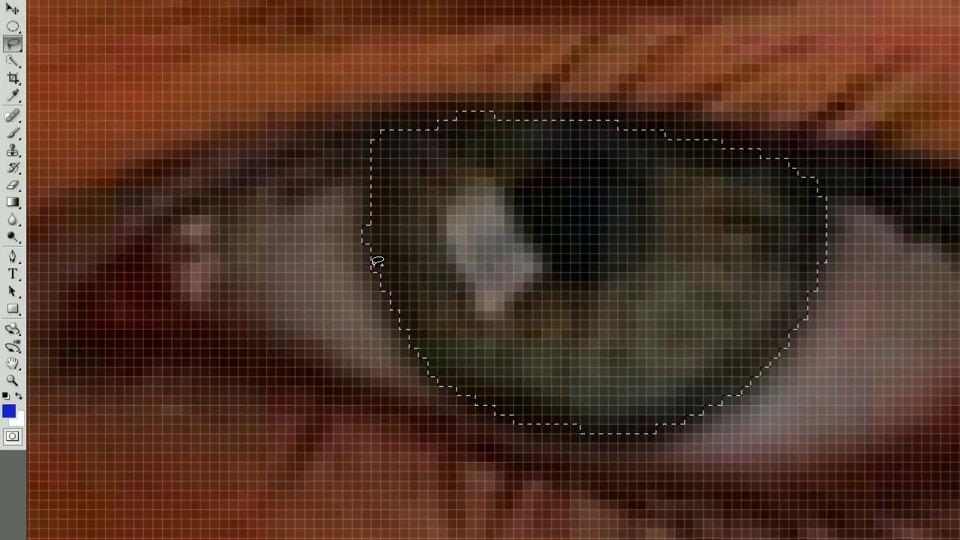
Add missed edge areas to the iris selection, then fit the whole portrait on screen.
drag(371, 228, 432, 321)
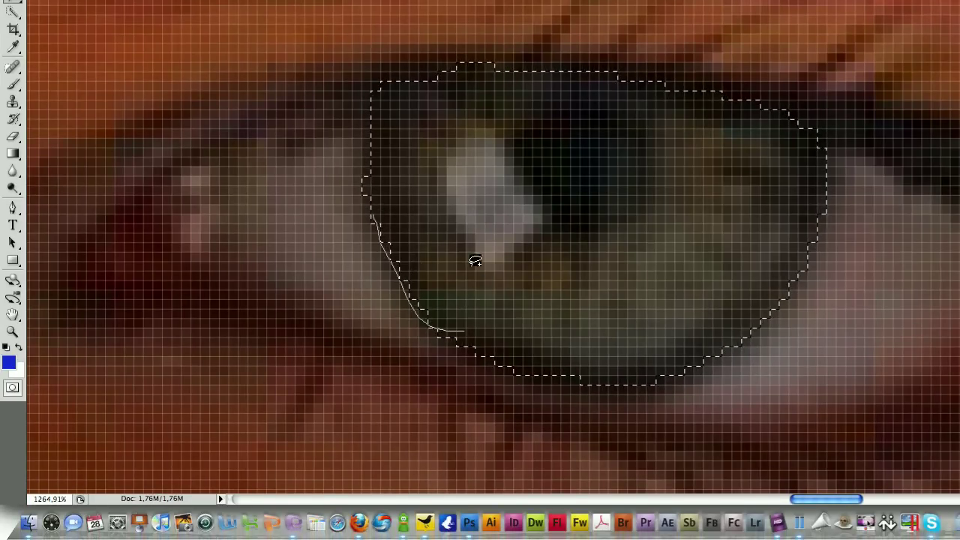
drag(475, 261, 386, 180)
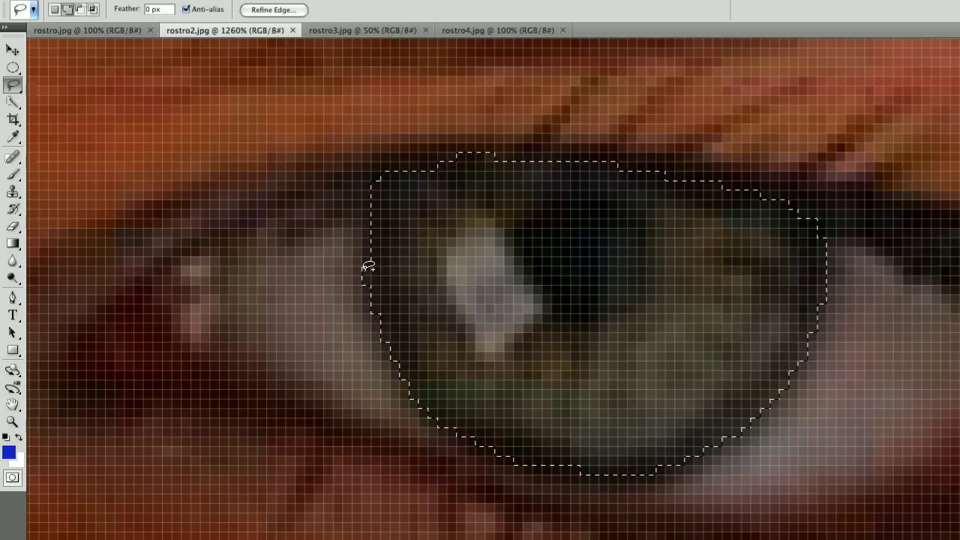
drag(368, 266, 374, 235)
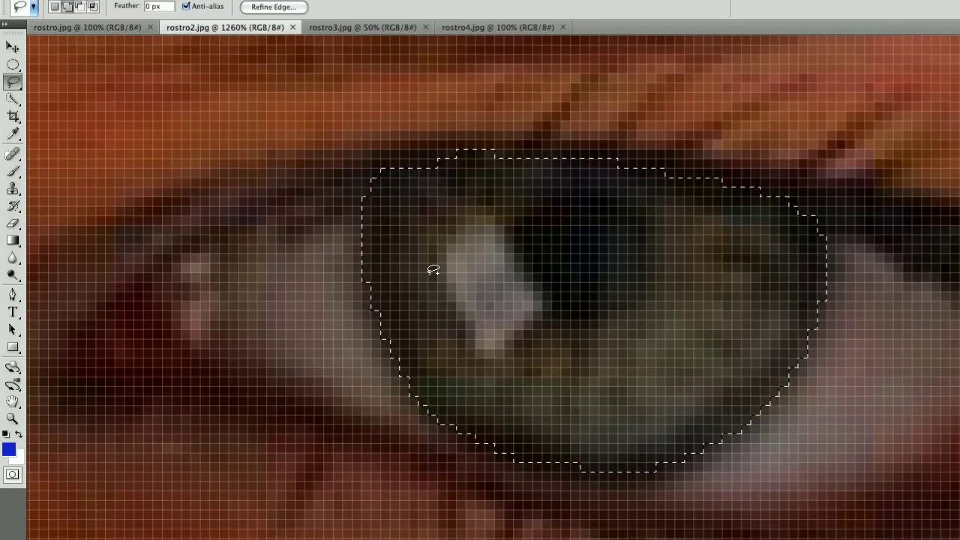
mouse_move(433, 318)
mouse_down()
mouse_move(368, 247)
mouse_move(376, 222)
mouse_up()
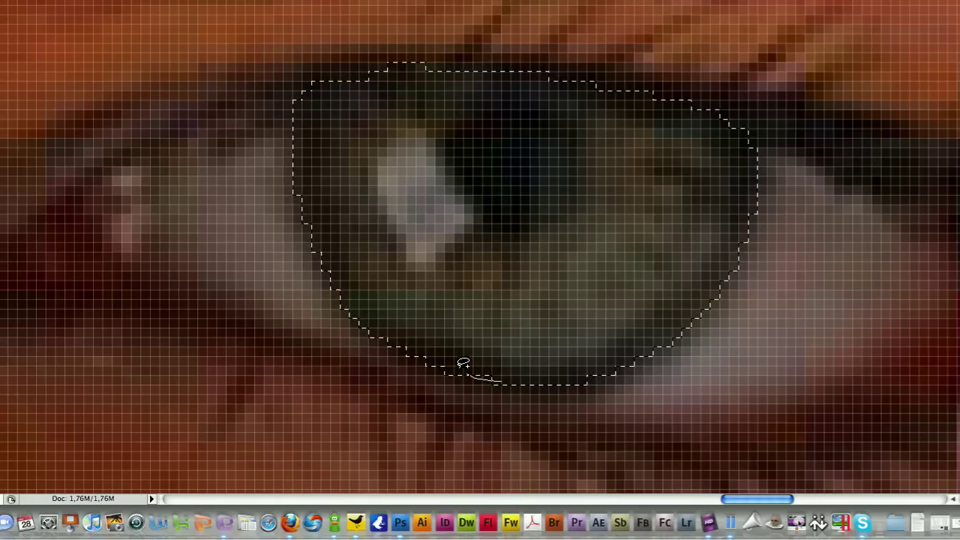
drag(465, 372, 492, 341)
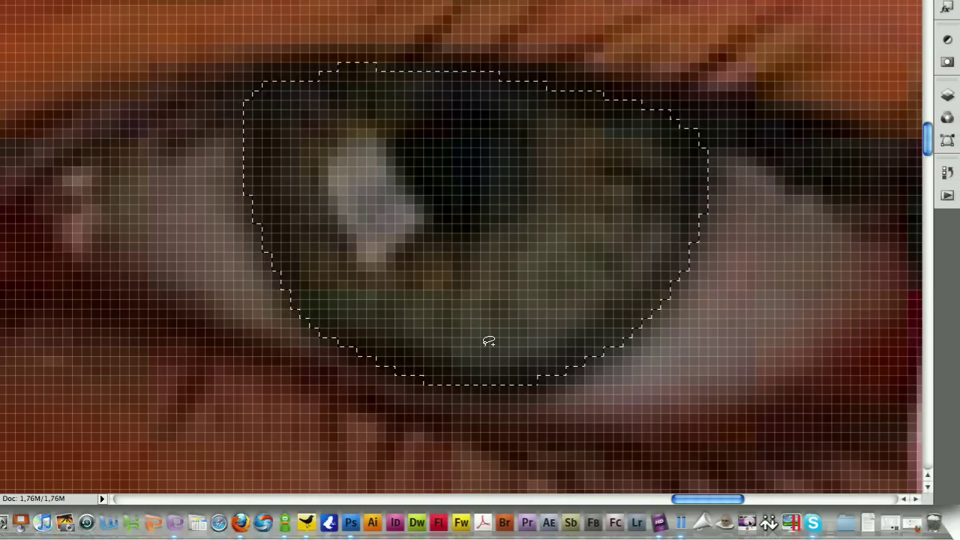
key(v)
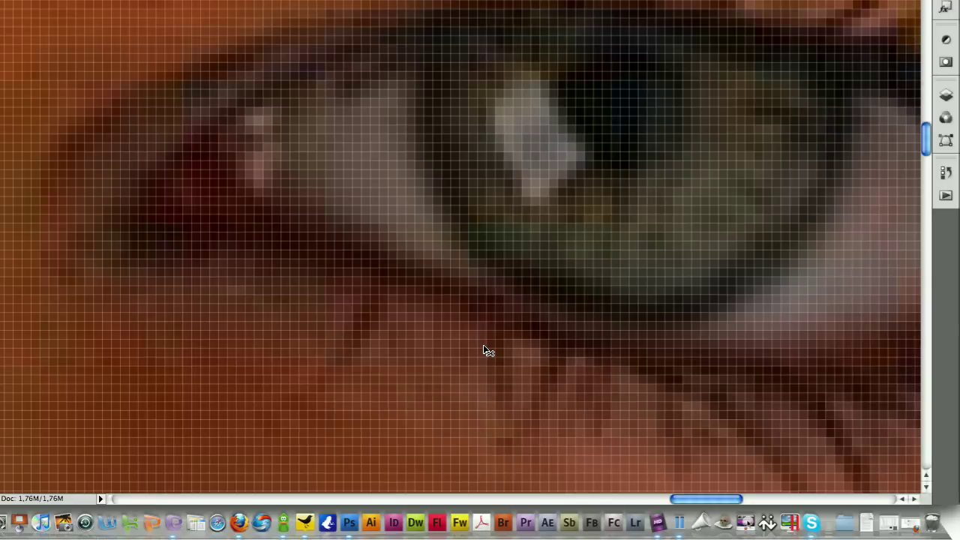
key(ctrl+0)
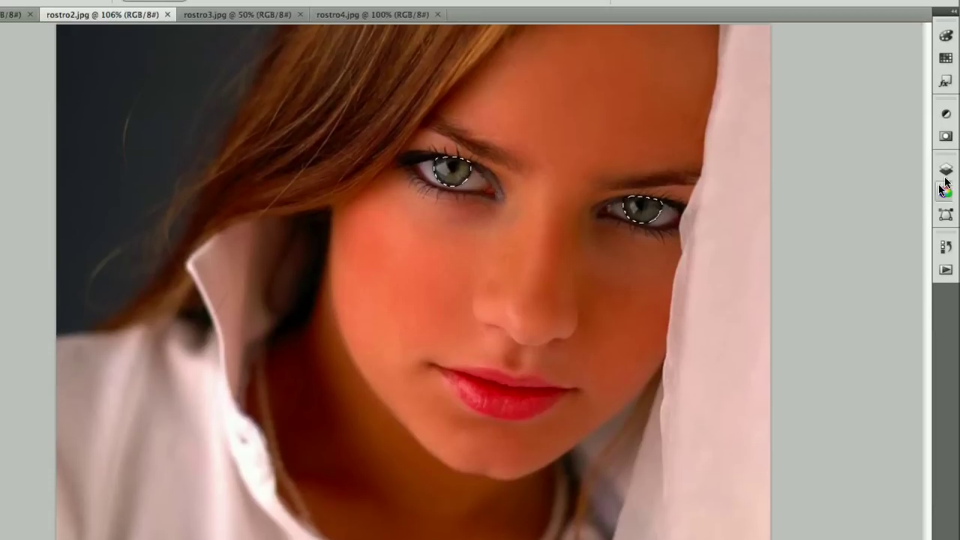
Add a new layer above Background in the Layers panel and rename it 'ojos'.
click(946, 234)
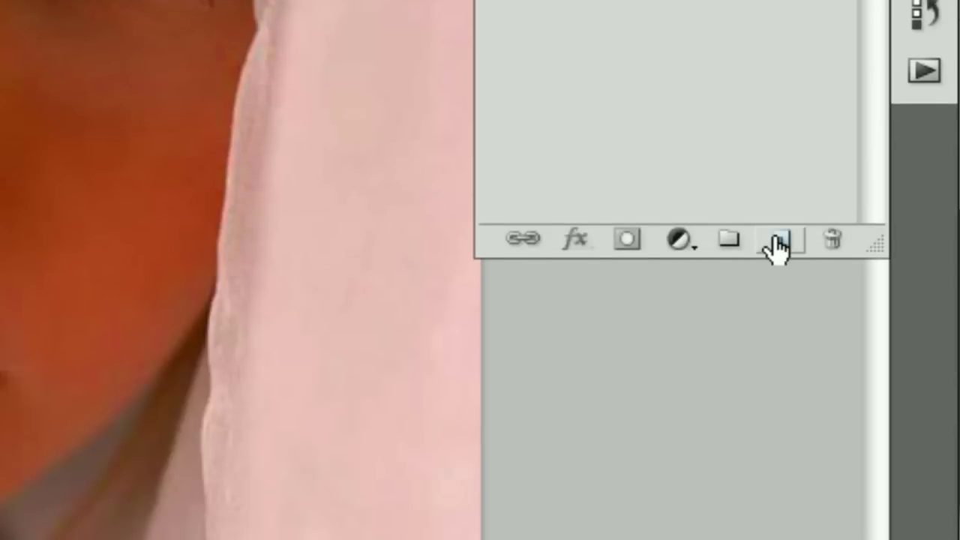
click(777, 241)
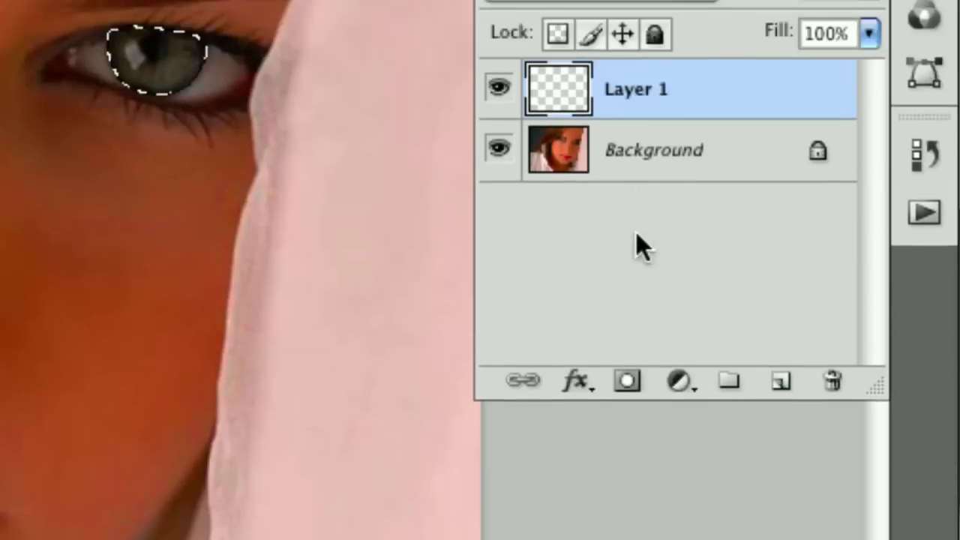
double_click(658, 322)
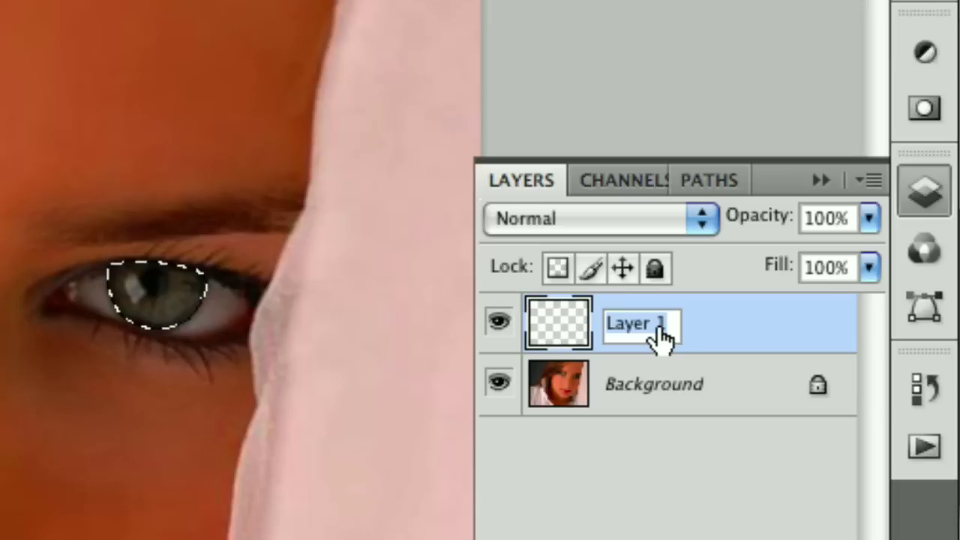
text(ojs)
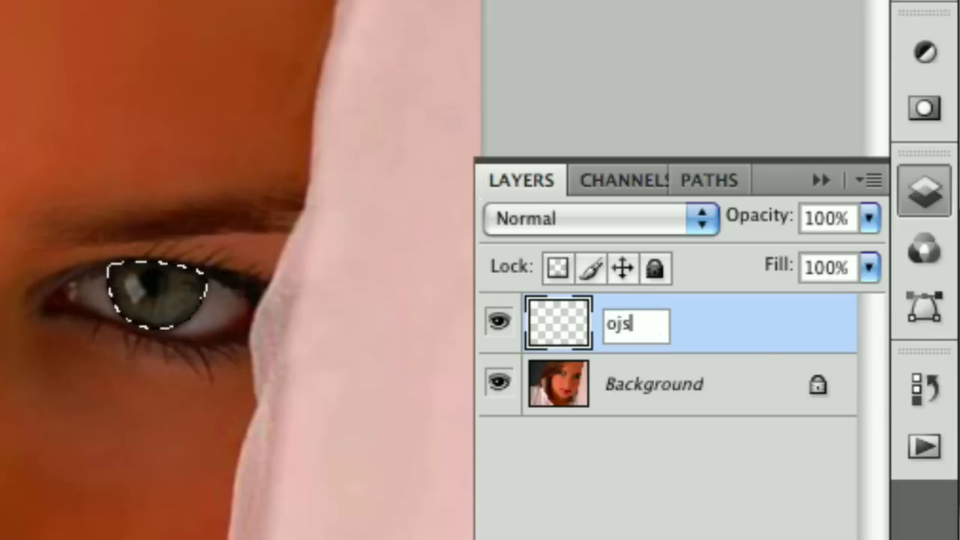
key(BackSpace)
text(os)
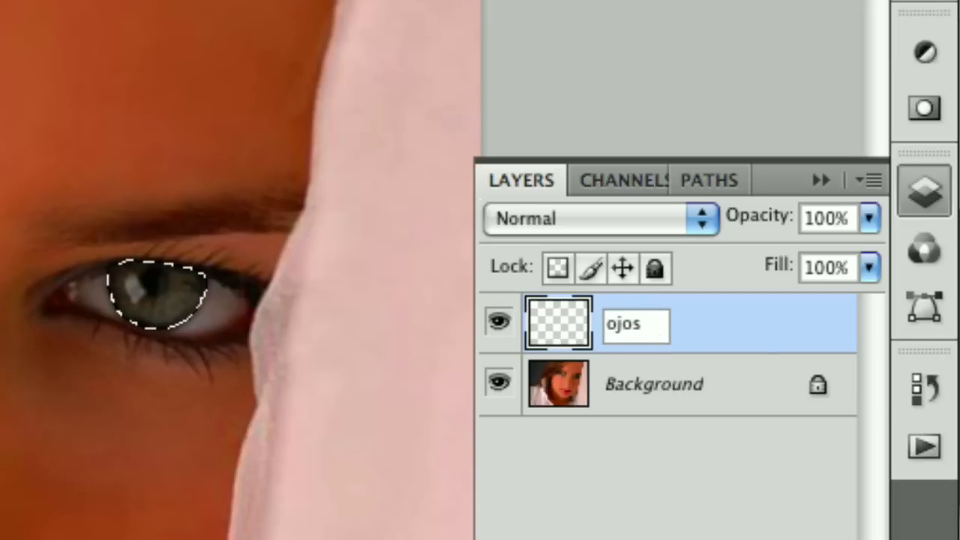
key(Return)
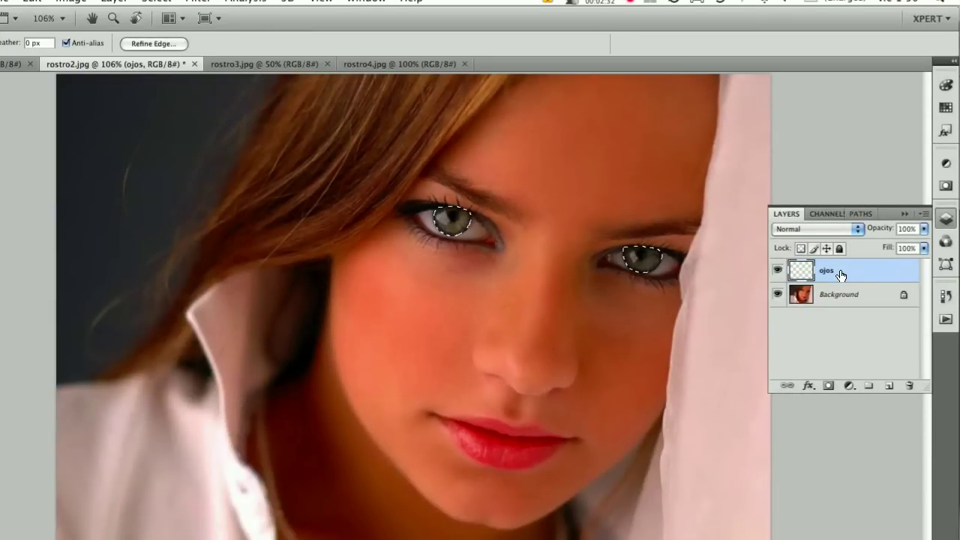
Create a new layer named 'ojos' and merge away the extra Layer 1 added above it.
key(ctrl+shift+n)
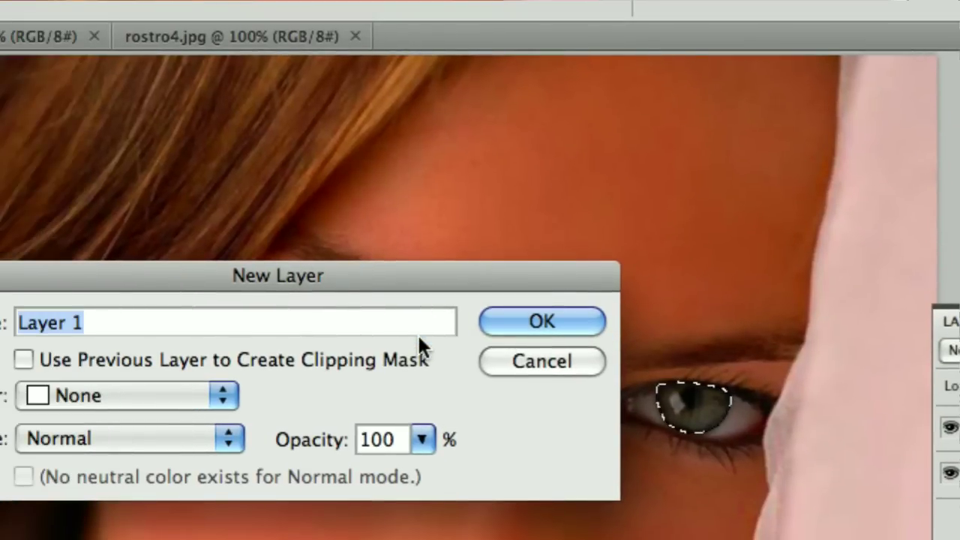
text(ojos)
key(Return)
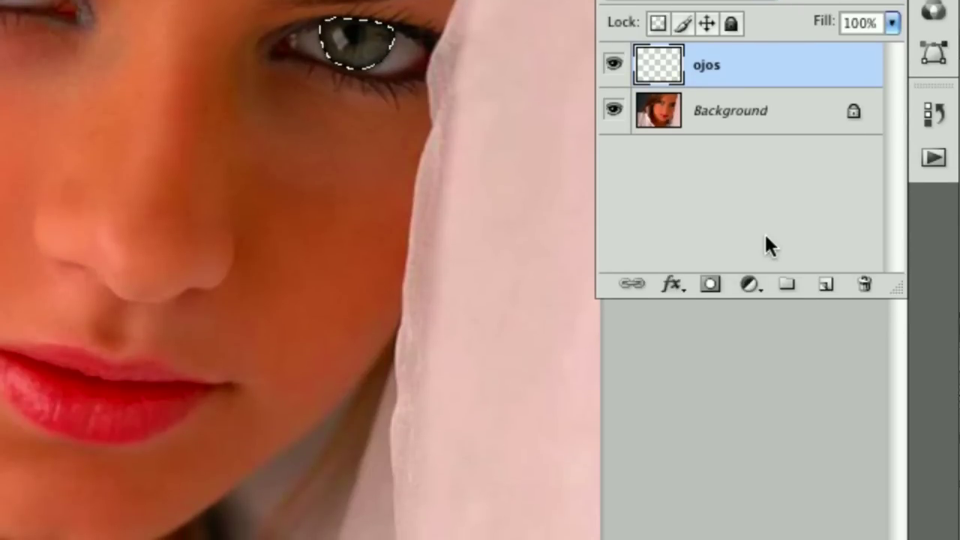
key(ctrl+shift+alt+n)
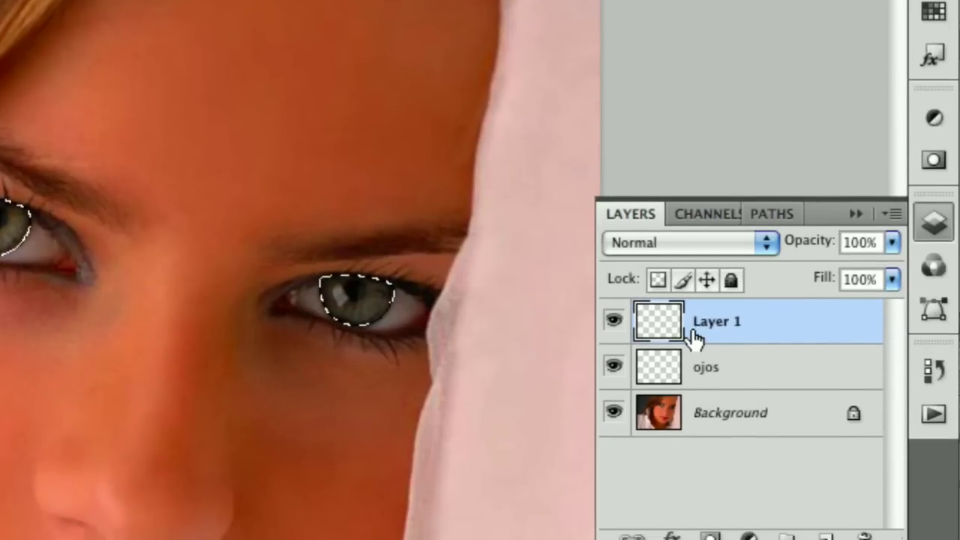
key(ctrl+e)
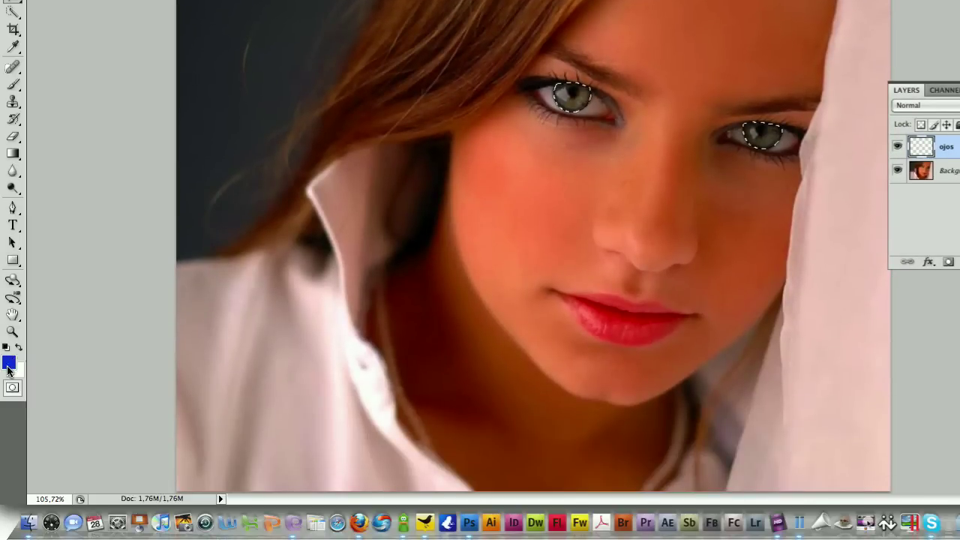
Change the foreground colour from blue to a bright, saturated green.
click(12, 360)
click(550, 167)
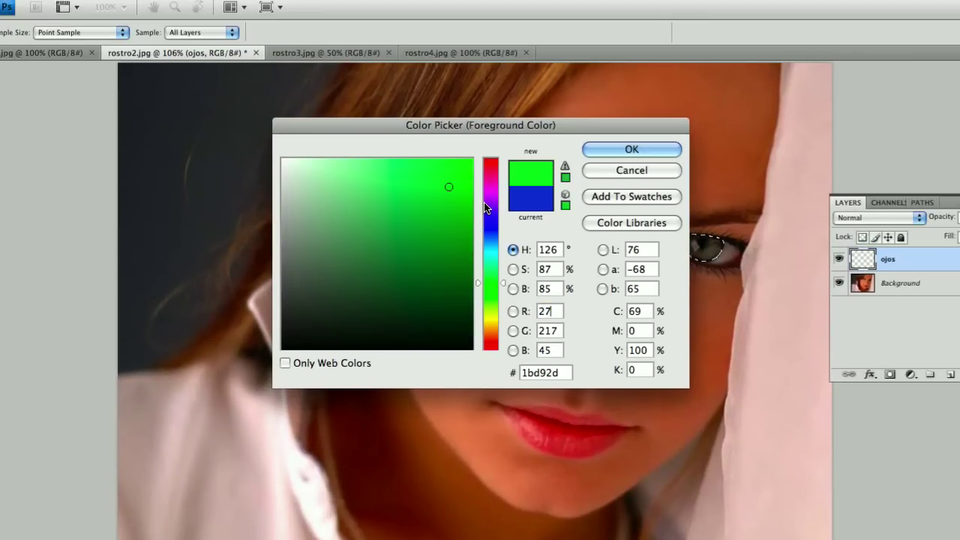
drag(470, 209, 468, 197)
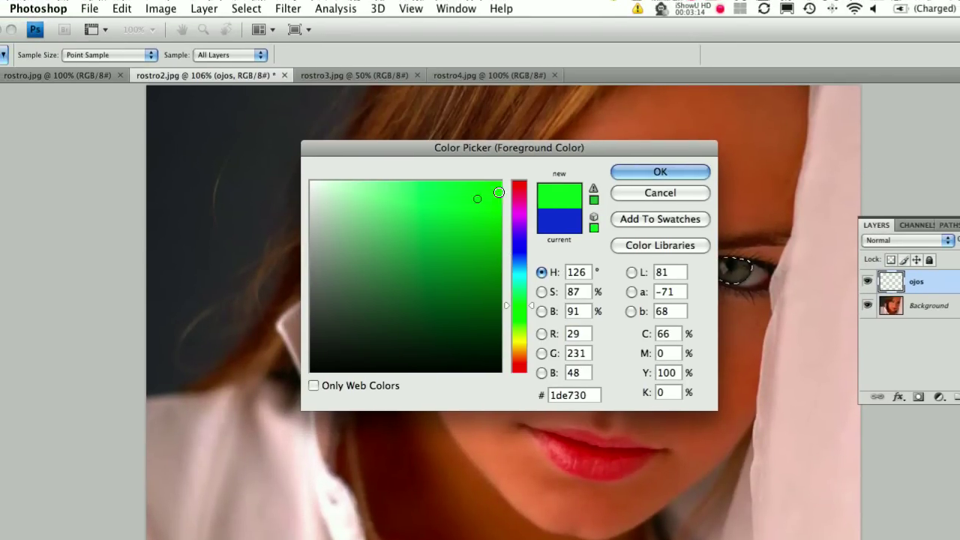
click(451, 203)
click(574, 172)
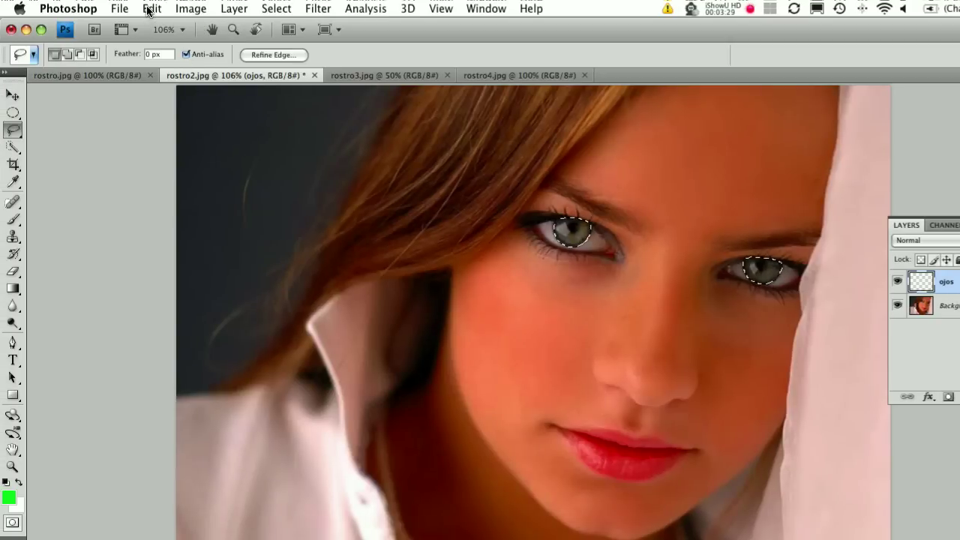
Fill the iris selections using Foreground Color, Normal mode, 100% opacity.
click(149, 9)
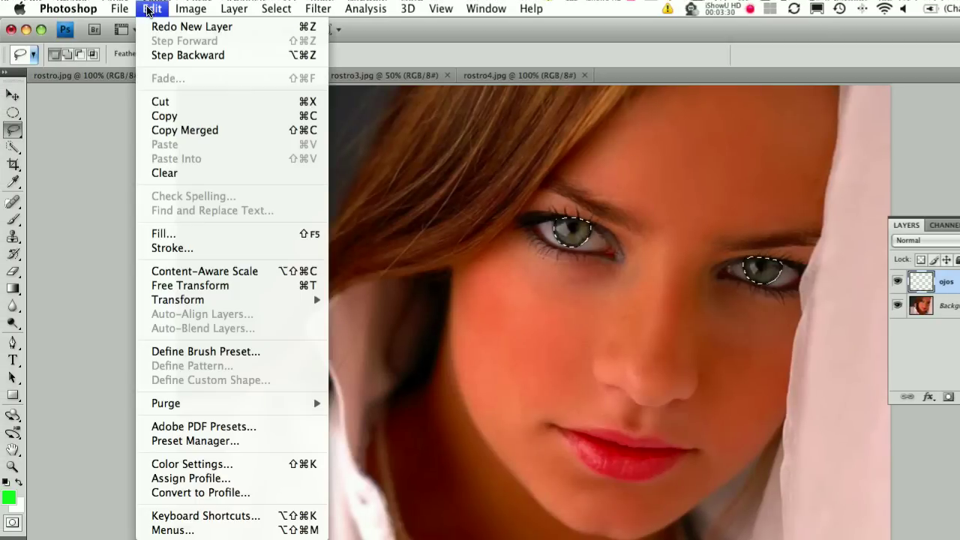
click(172, 233)
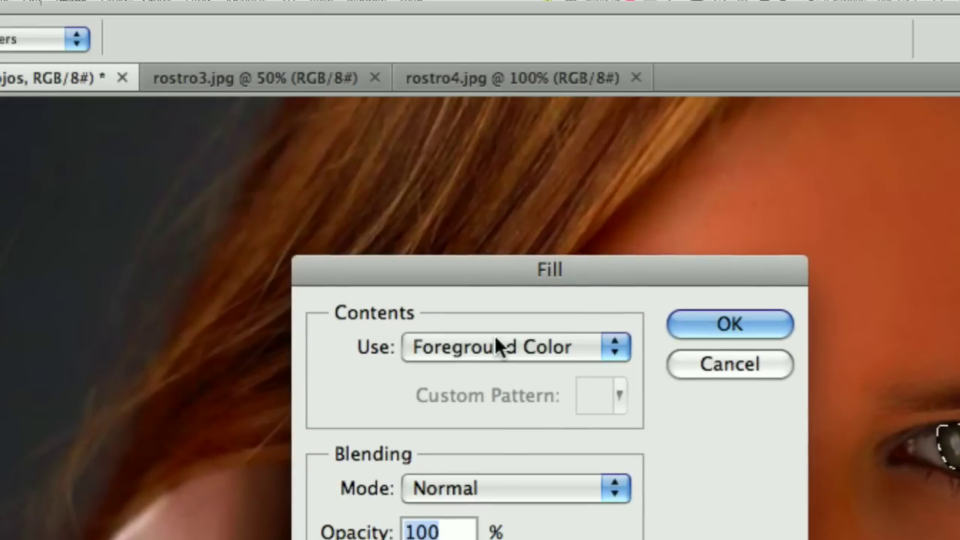
click(495, 343)
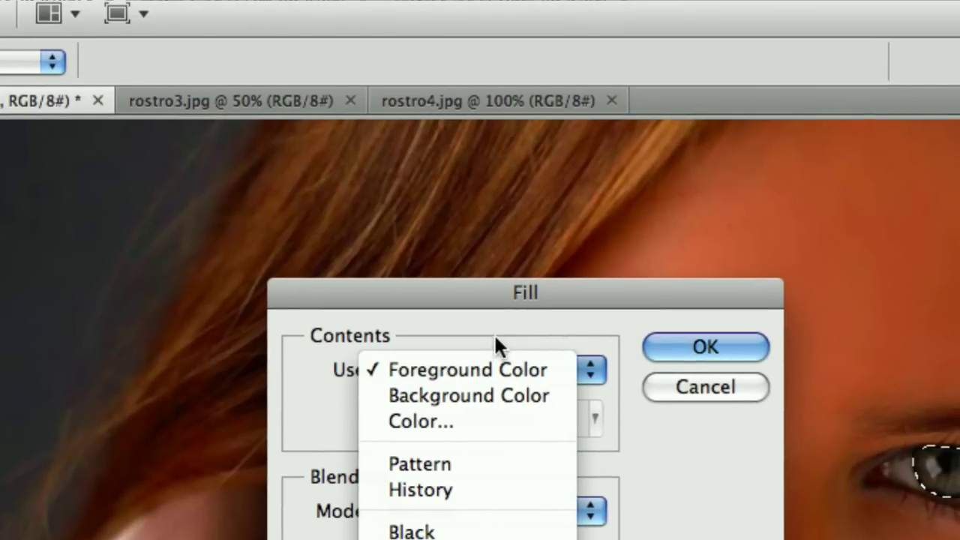
click(495, 339)
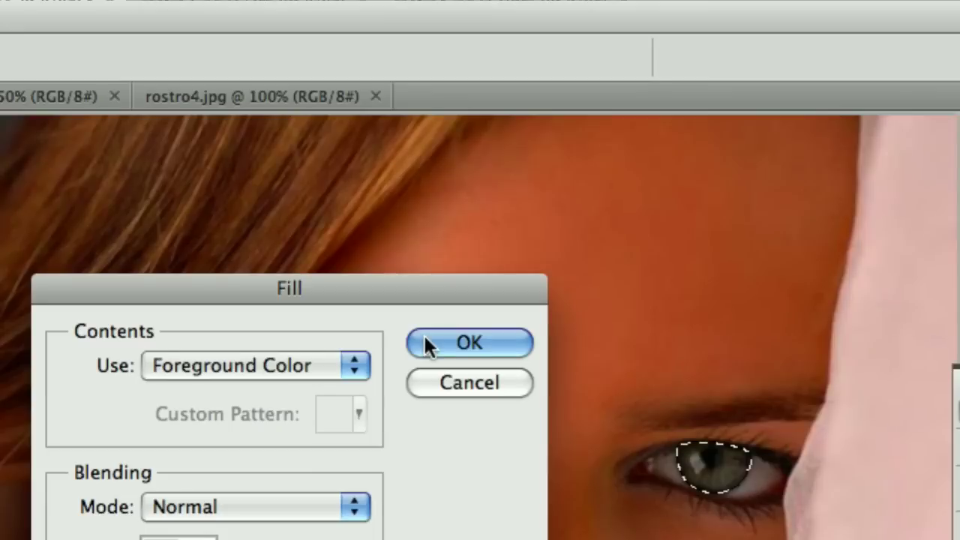
click(424, 344)
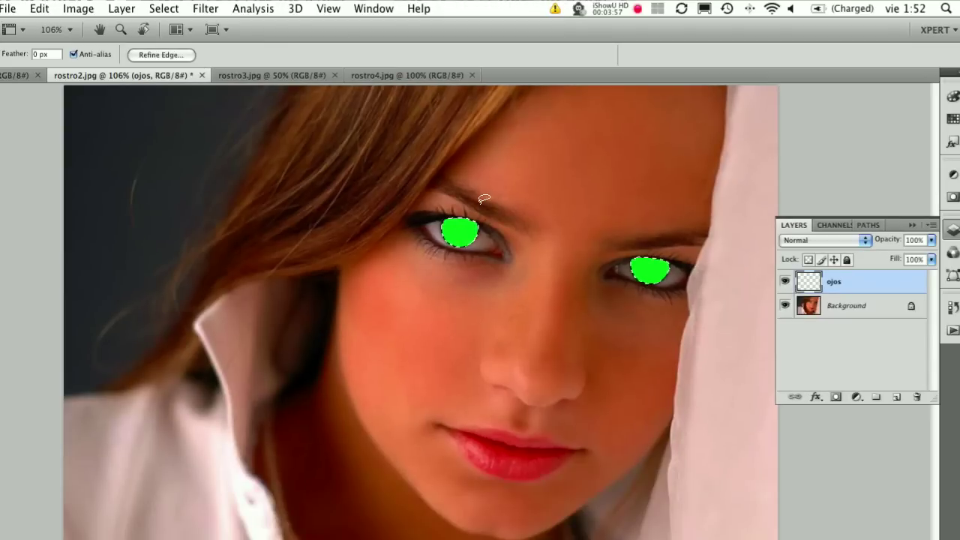
Toggle the green iris fill off and back on to compare, then select the Eyedropper.
key(ctrl+z)
key(ctrl+z)
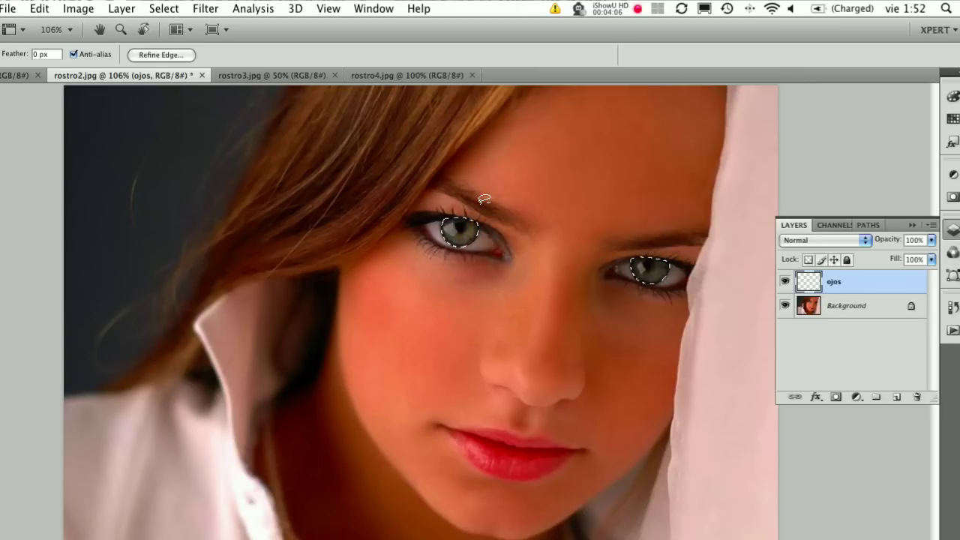
key(ctrl+z)
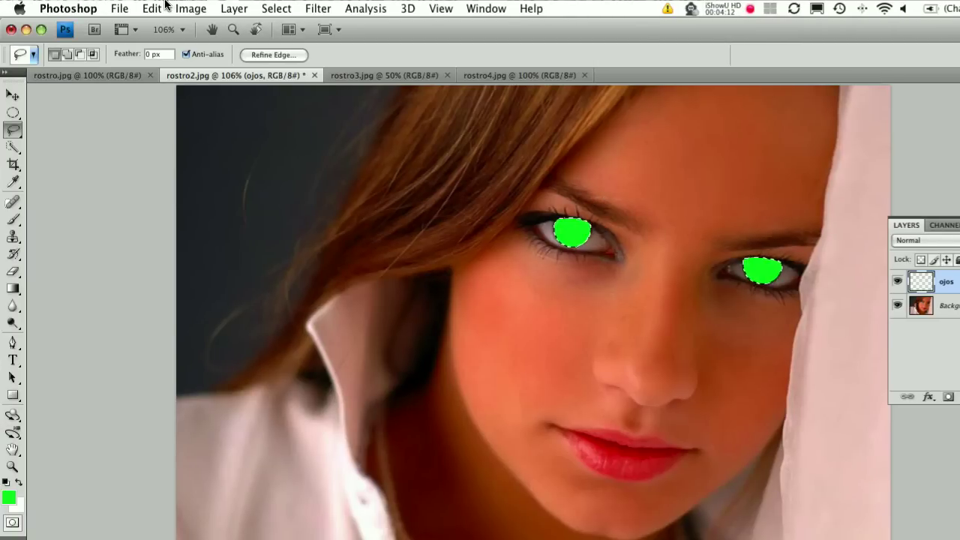
click(152, 8)
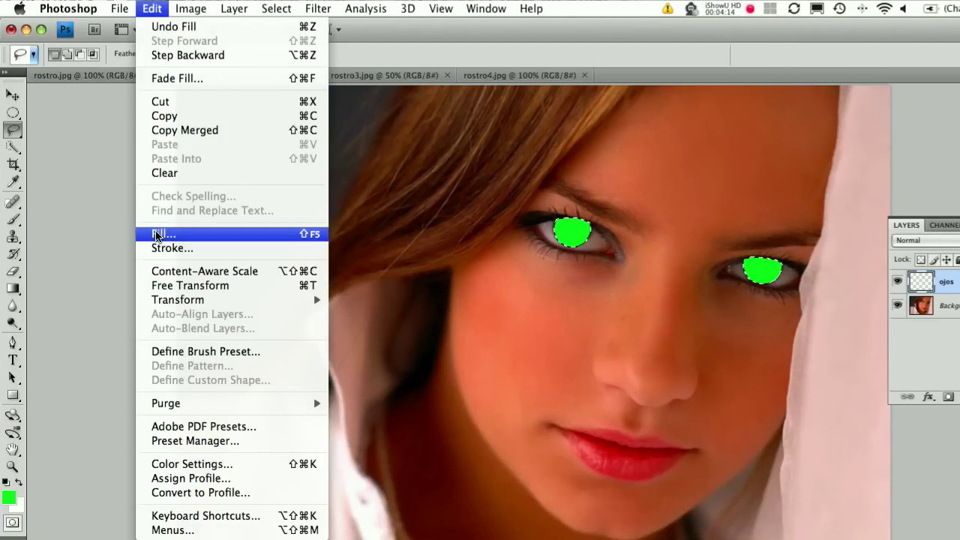
key(Escape)
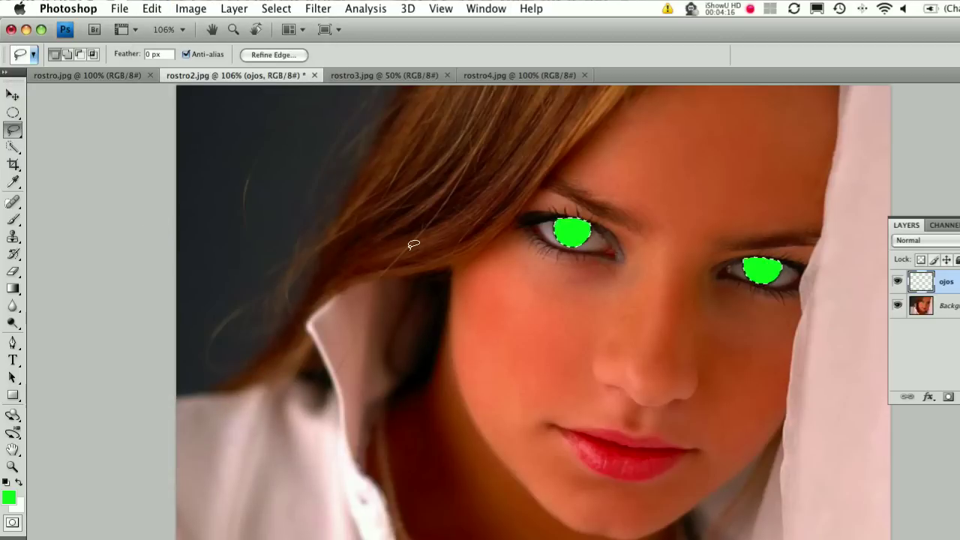
key(i)
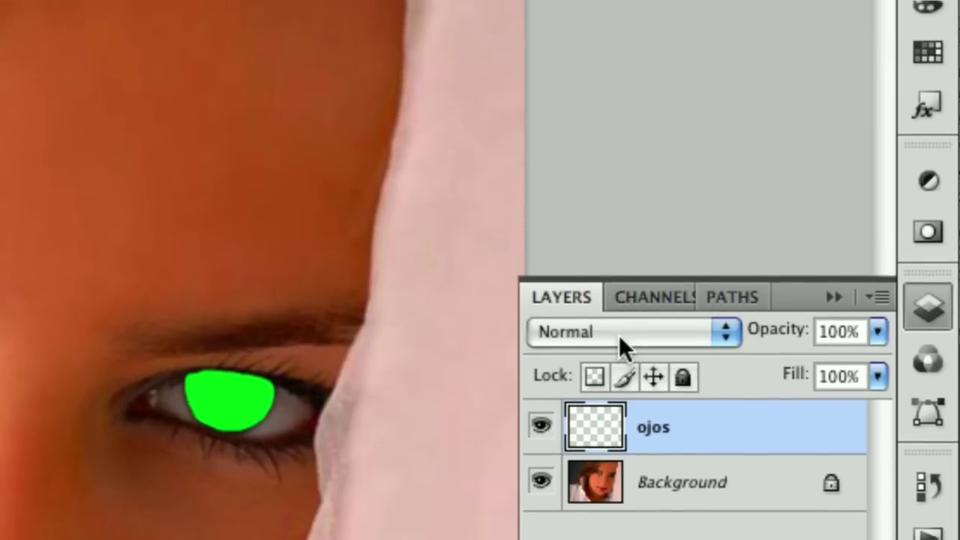
Change the ojos layer's blend mode from Normal to Color.
click(619, 330)
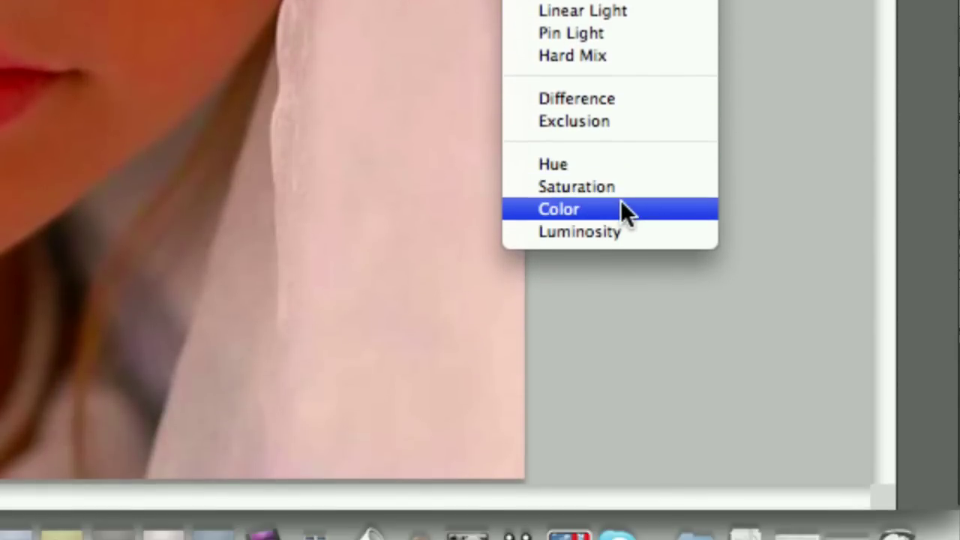
click(621, 203)
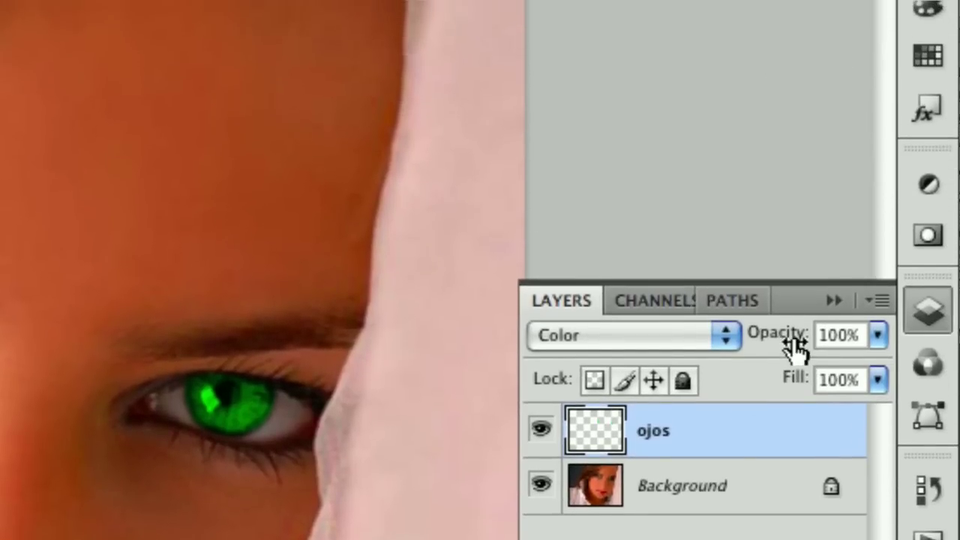
Scrub the ojos layer's opacity down to 30%.
mouse_move(791, 347)
mouse_down()
mouse_move(720, 348)
mouse_move(777, 348)
mouse_up()
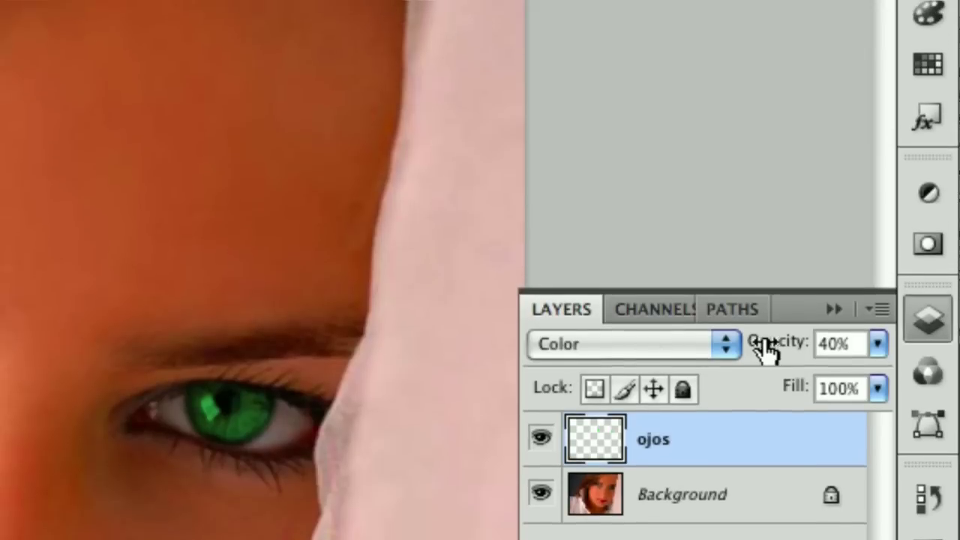
drag(765, 349, 767, 351)
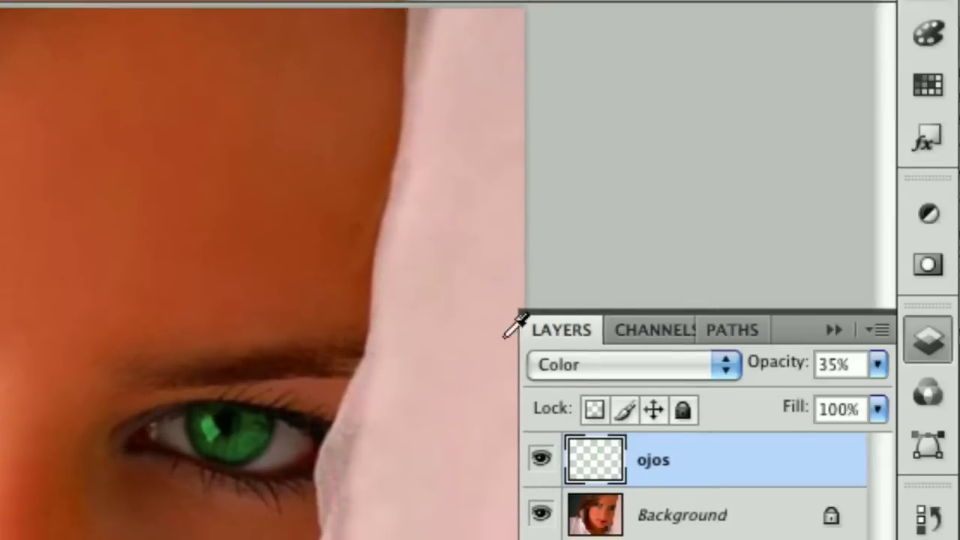
drag(775, 350, 773, 349)
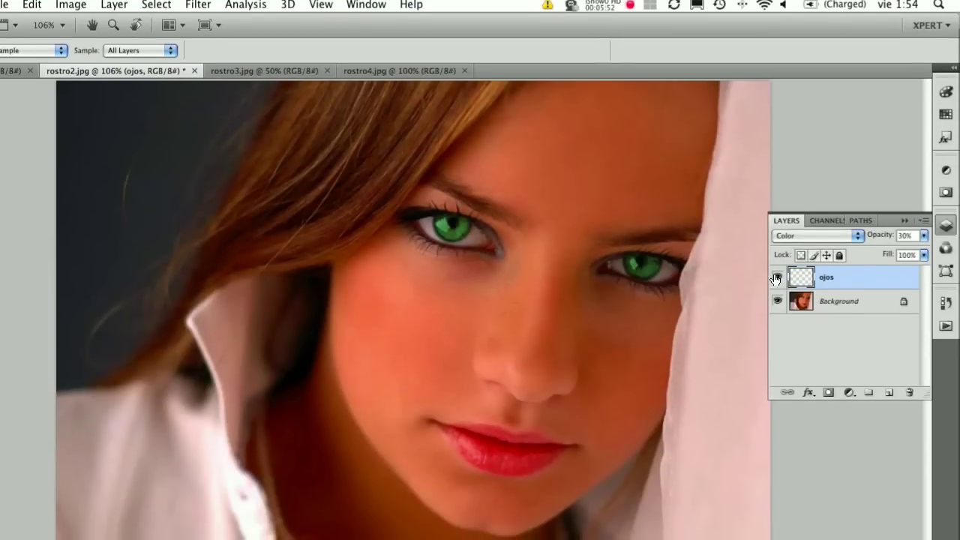
Hide the green tint and zoom to 200% centred on both eyes for comparison.
key(ctrl+alt+a)
click(776, 273)
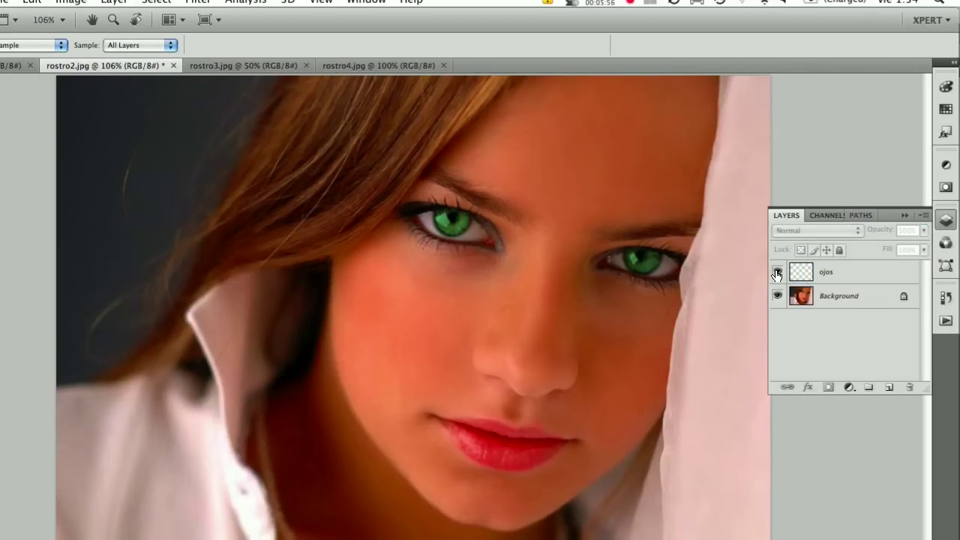
key(ctrl+alt+0)
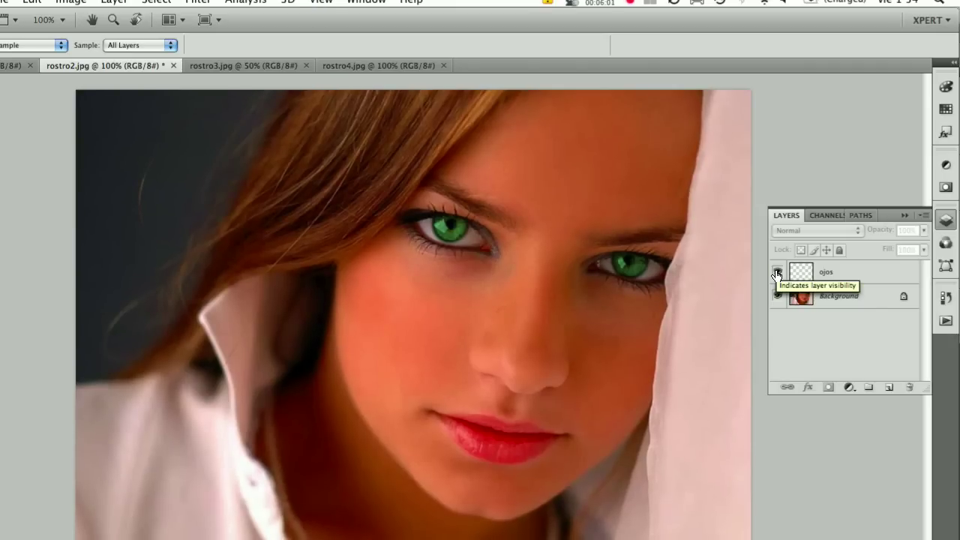
key(ctrl+plus)
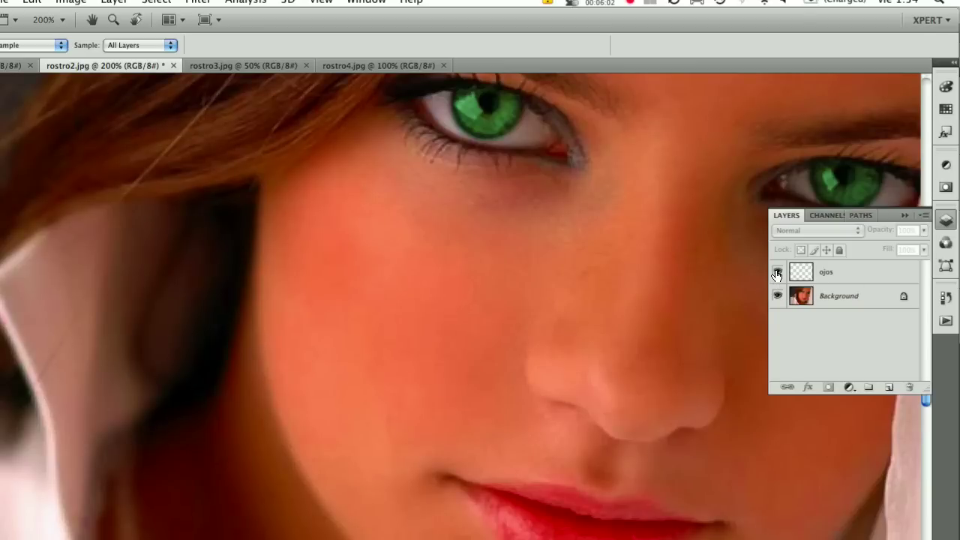
drag(626, 243, 263, 427)
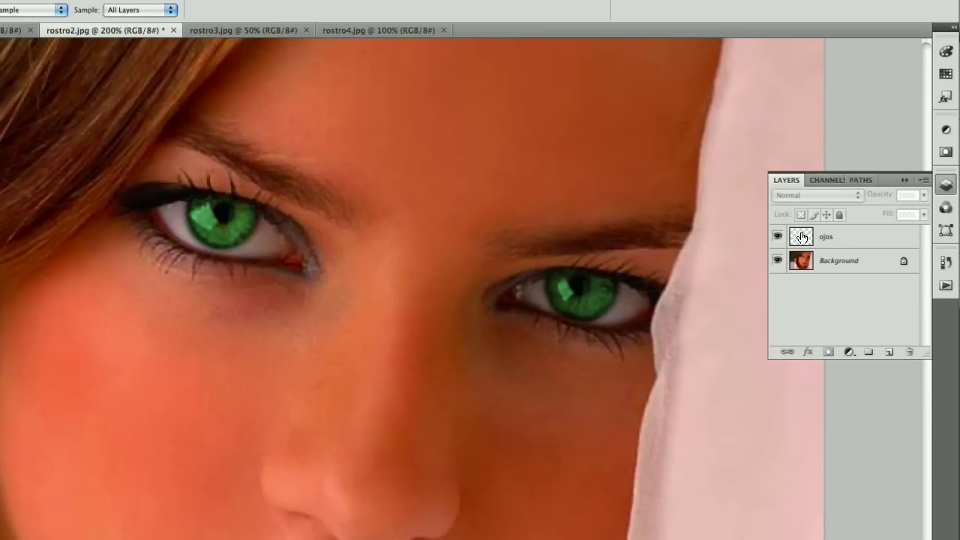
Toggle the ojos tint off and on, fit the face on screen, and reselect ojos.
click(779, 265)
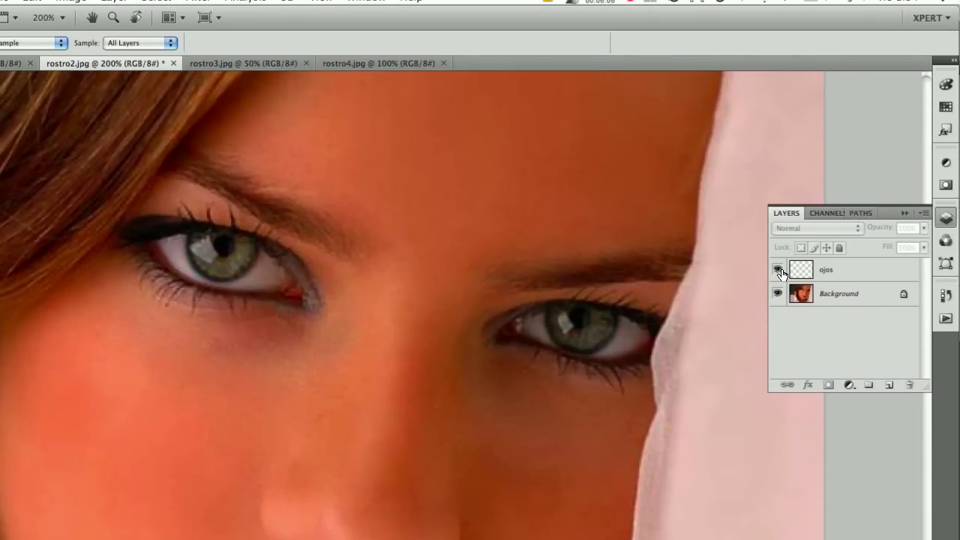
click(779, 265)
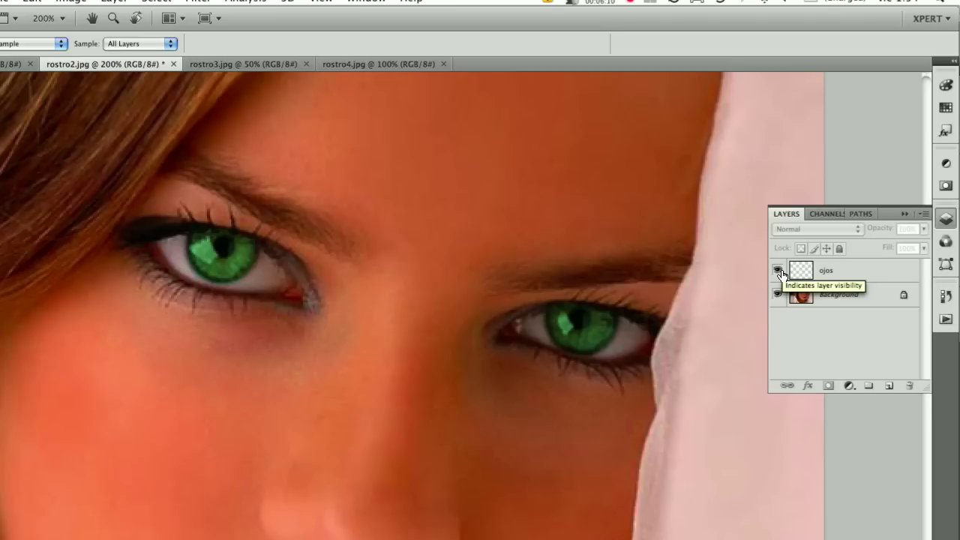
key(ctrl+0)
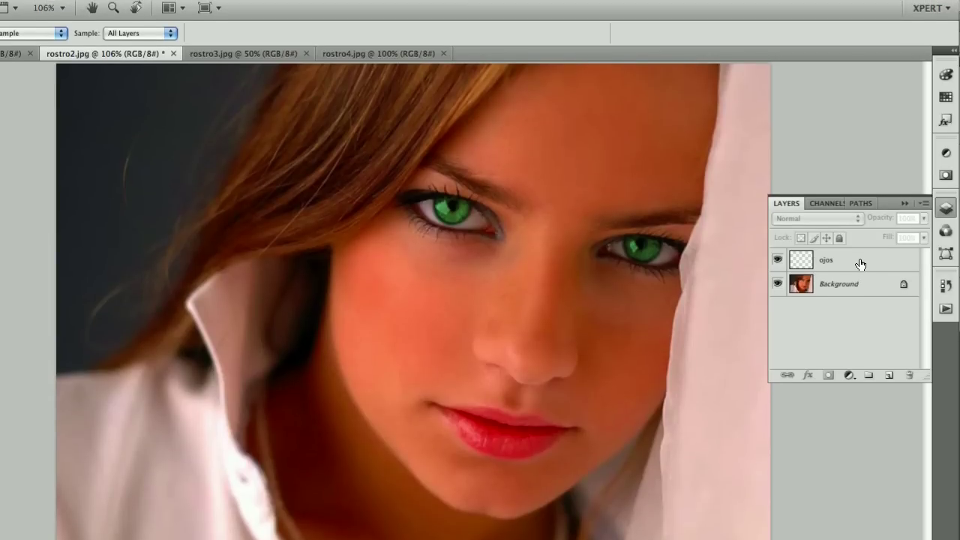
click(860, 257)
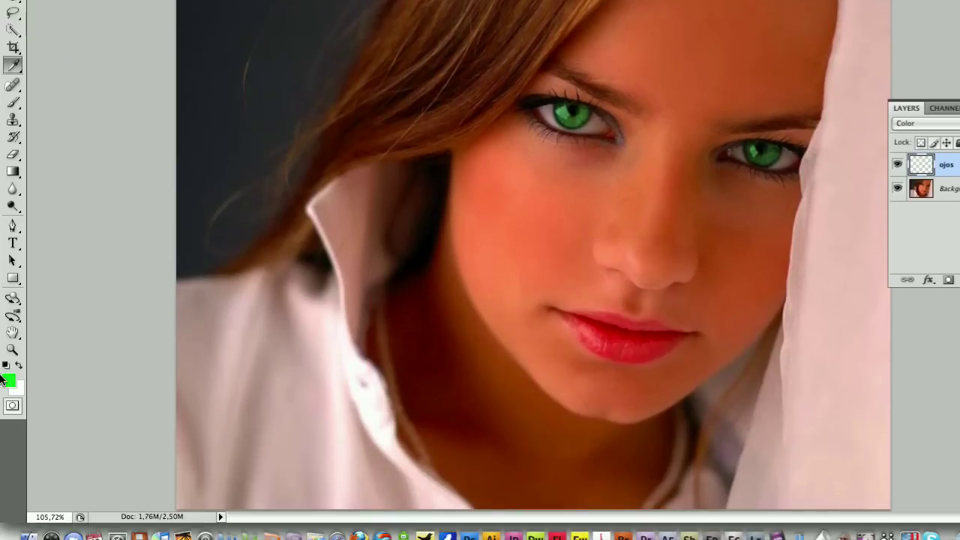
Change the foreground colour from green to a bright, saturated cyan.
click(8, 470)
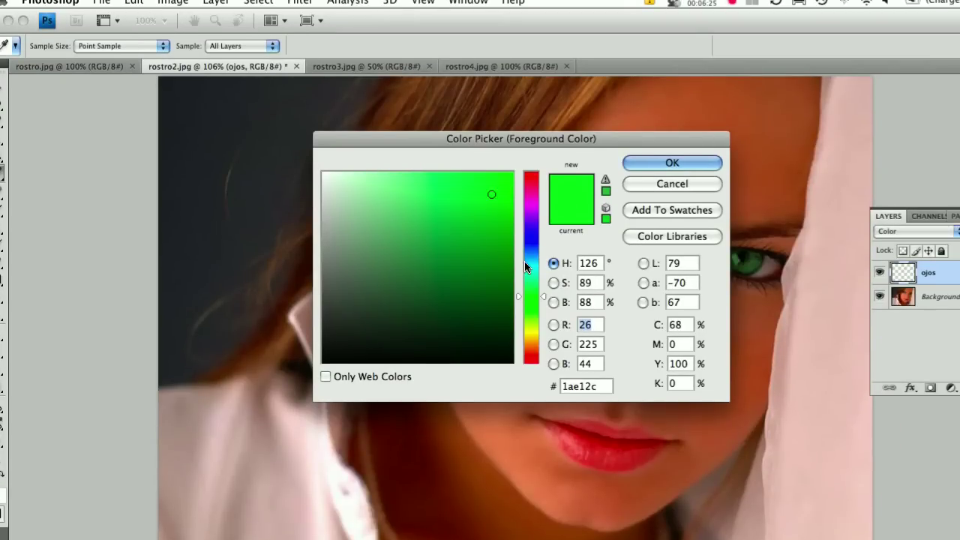
click(534, 245)
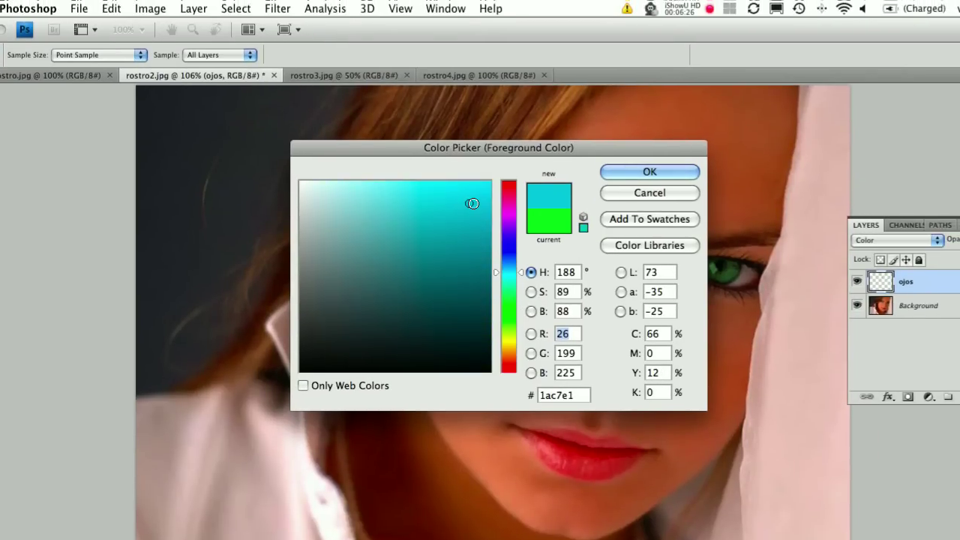
text(20)
click(477, 196)
drag(479, 195, 485, 188)
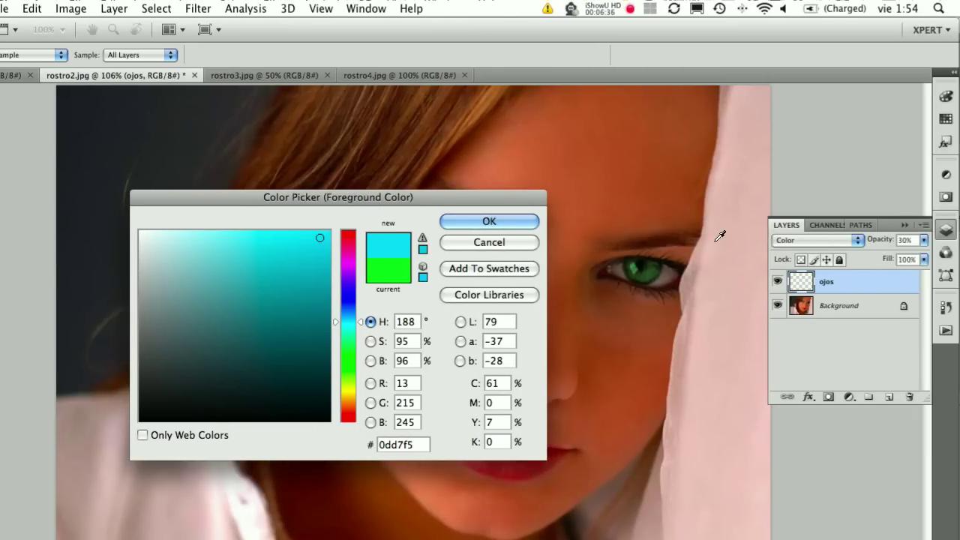
click(480, 221)
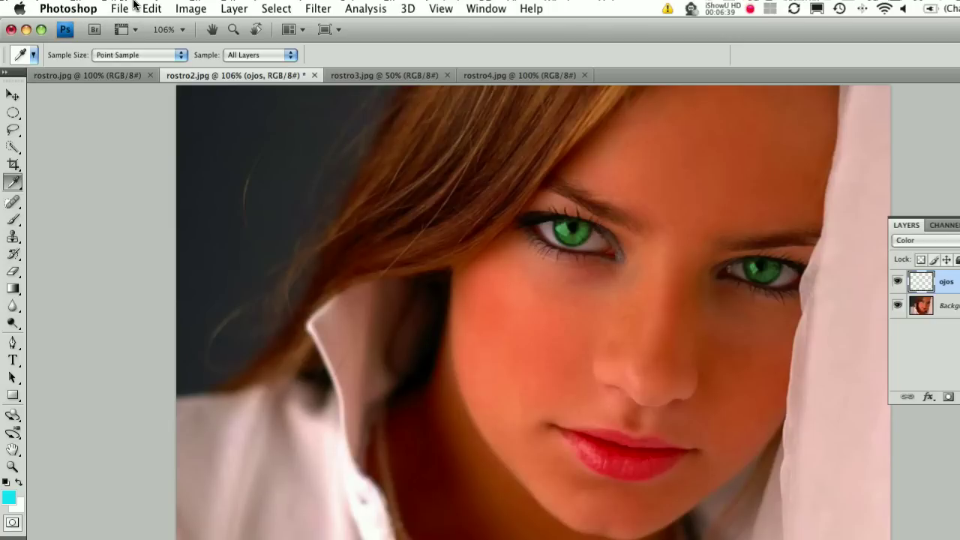
Fill the entire ojos layer with the cyan foreground colour using Edit > Fill.
click(150, 7)
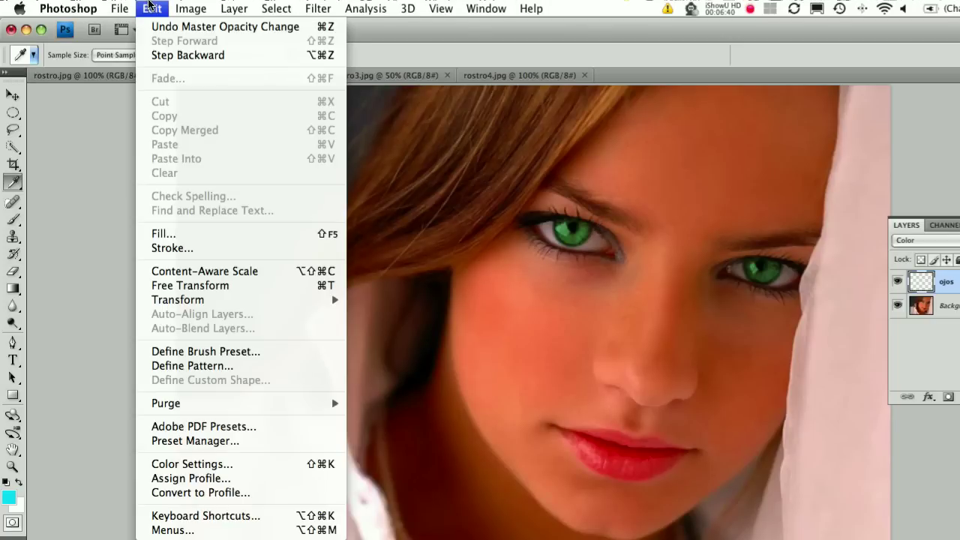
click(171, 236)
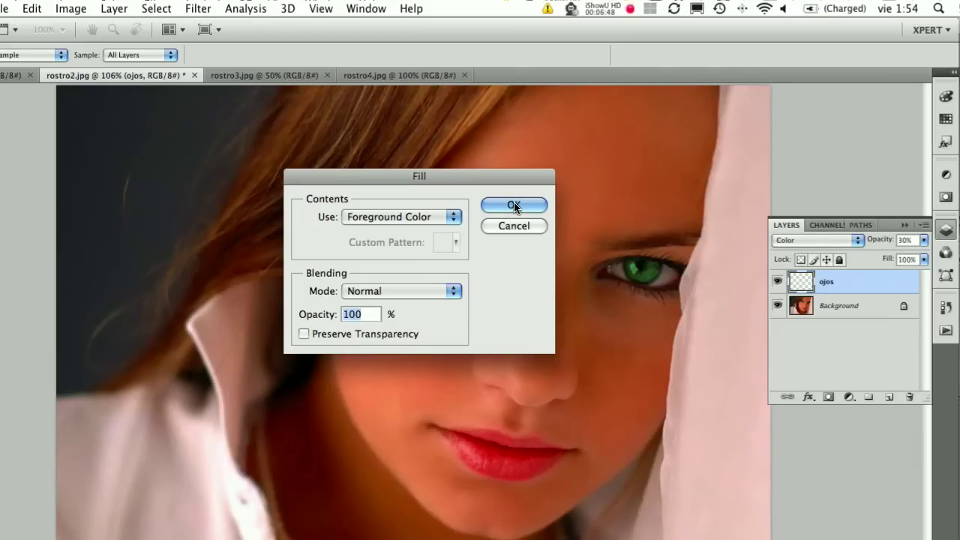
click(514, 206)
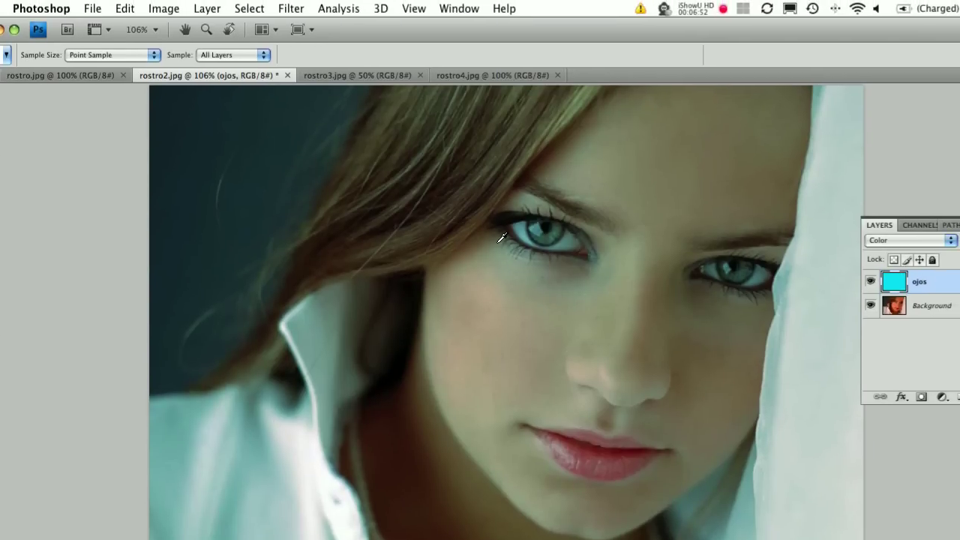
Undo the cyan fill, hide the Background, and zoom in on the left eye stroke.
key(ctrl+z)
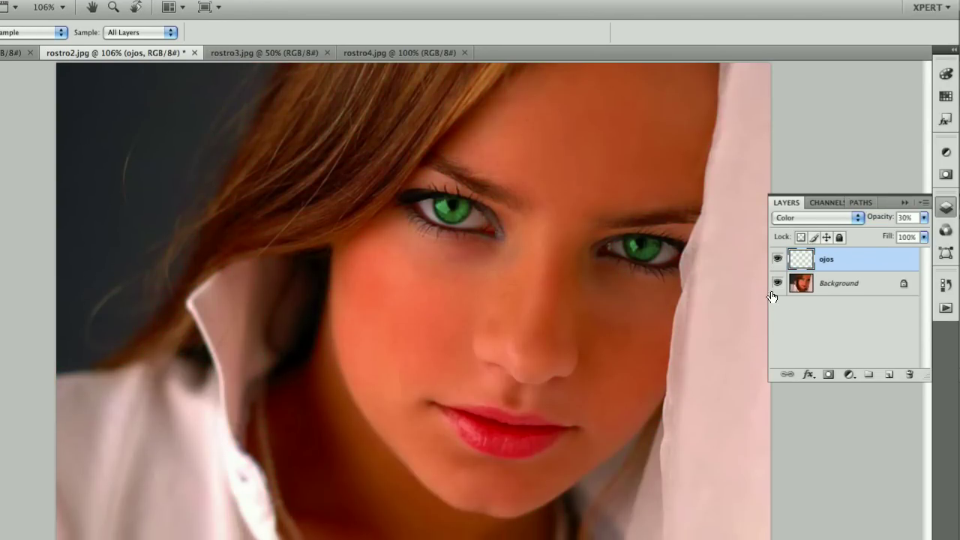
click(778, 272)
drag(422, 135, 488, 222)
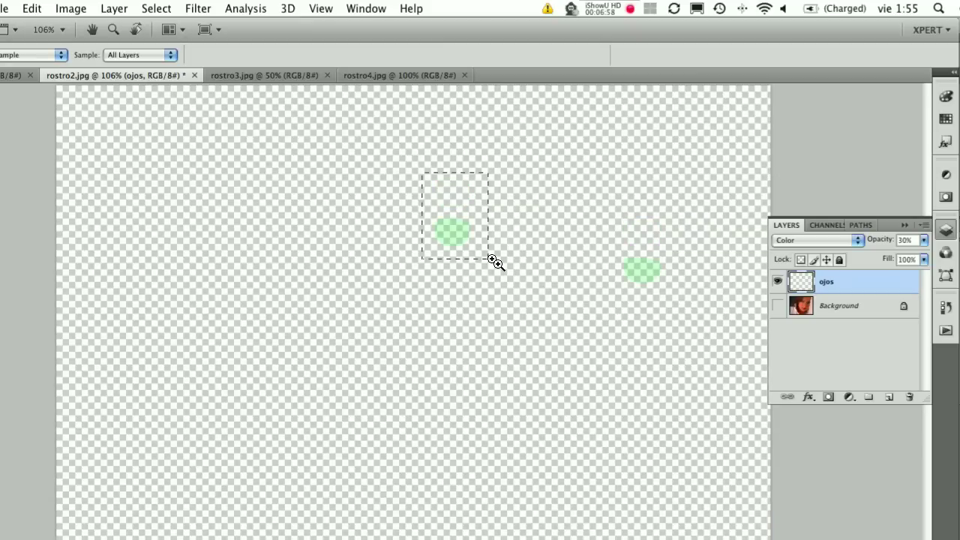
drag(495, 263, 498, 265)
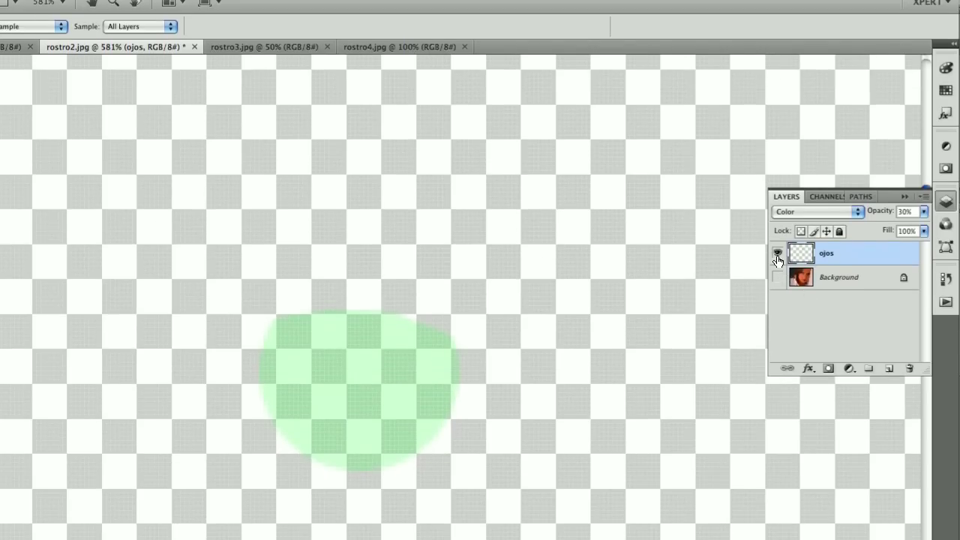
Toggle ojos and Background visibility to inspect the strokes, then zoom back out.
click(777, 256)
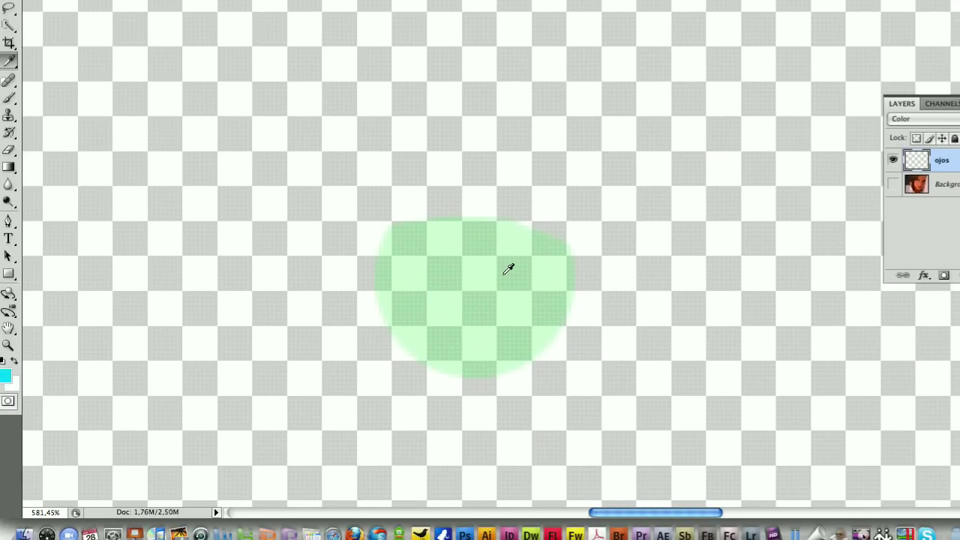
click(777, 269)
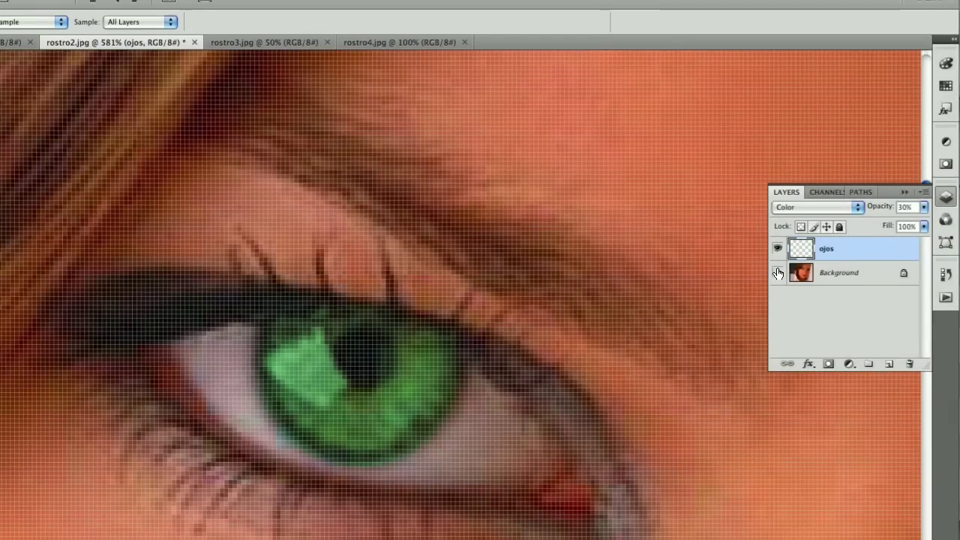
click(778, 269)
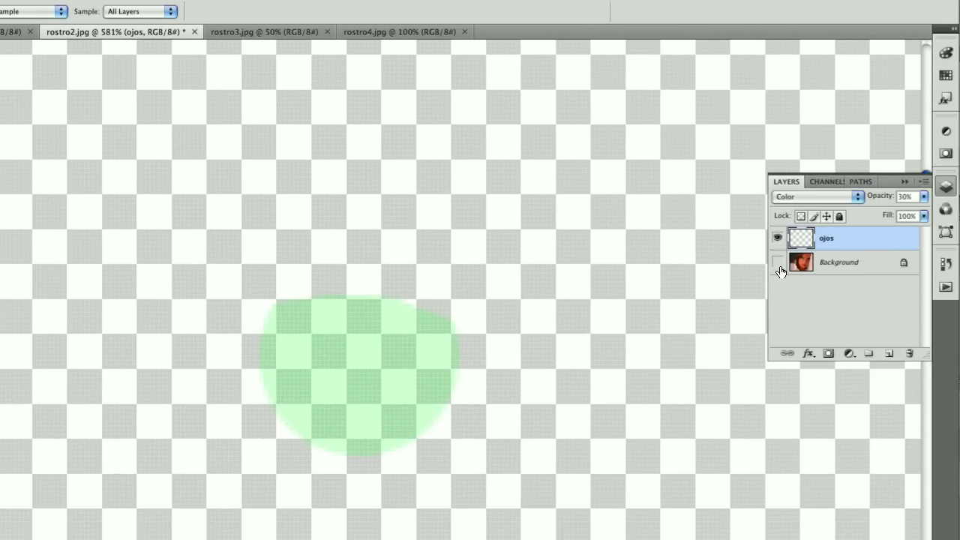
click(778, 265)
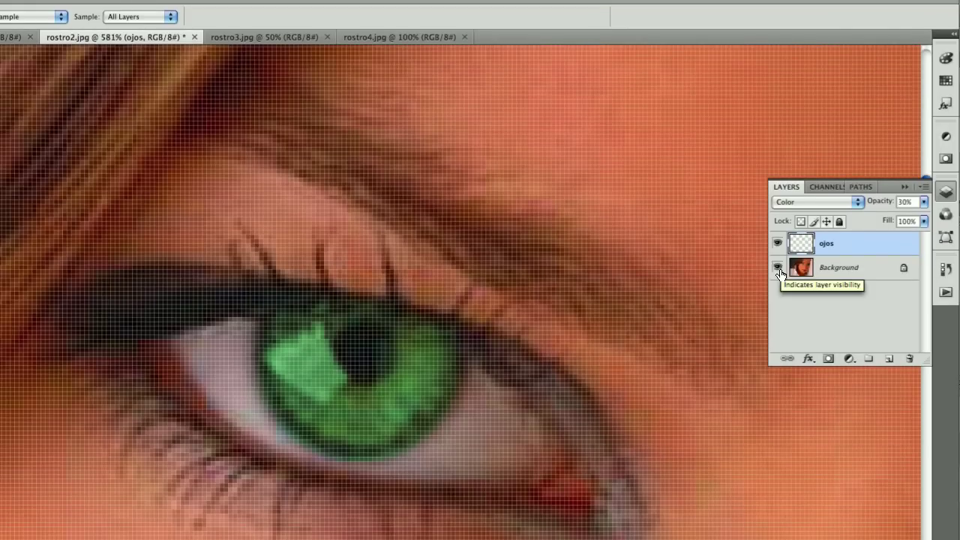
key(ctrl+1)
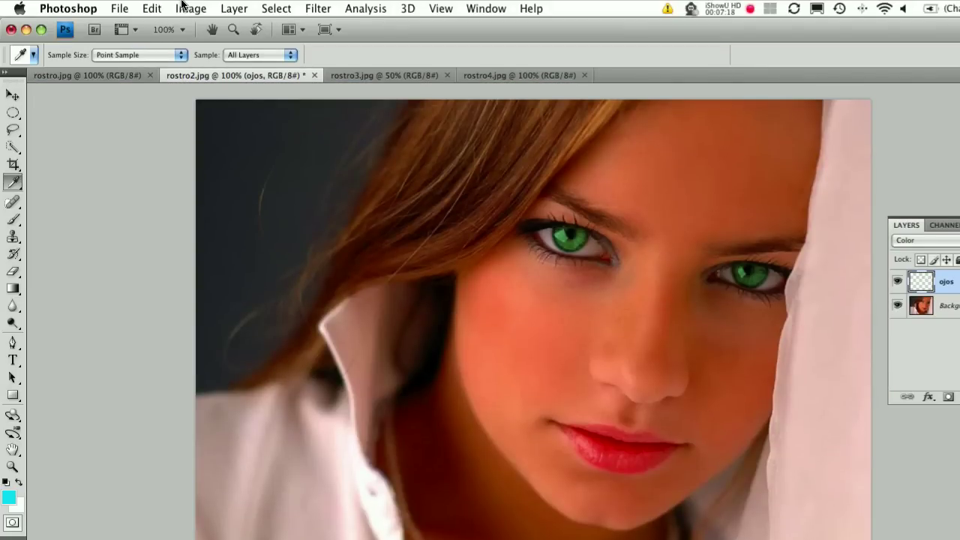
Fill the ojos layer with cyan via Edit > Fill with Preserve Transparency on.
click(151, 8)
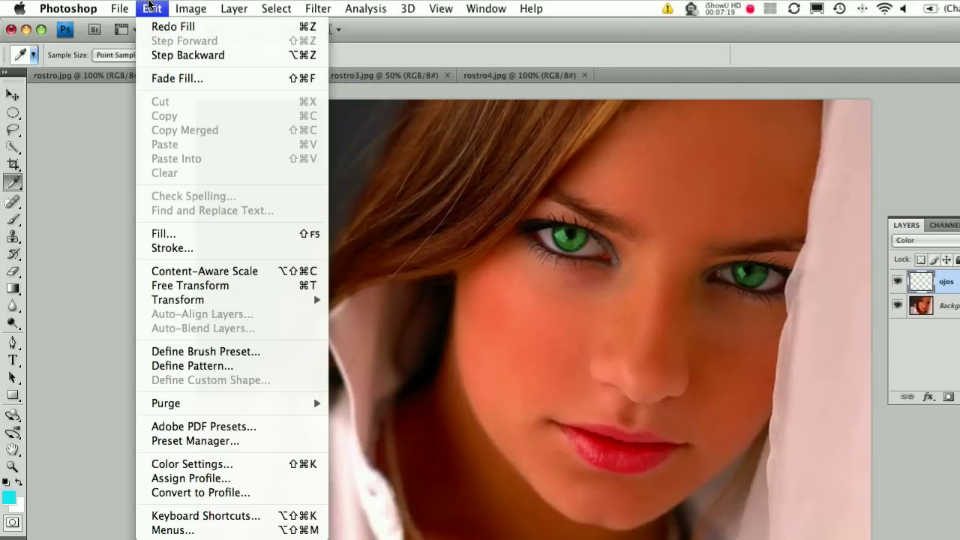
click(171, 234)
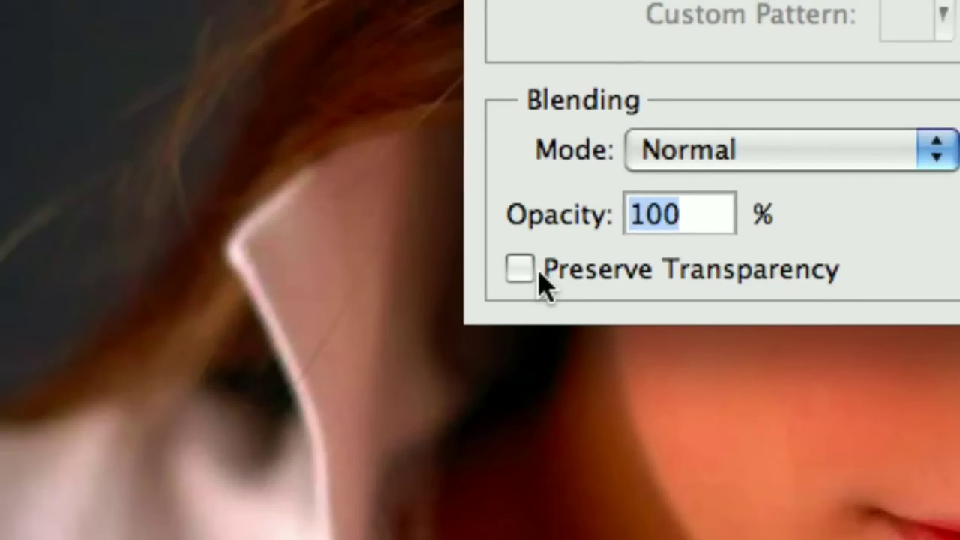
click(540, 274)
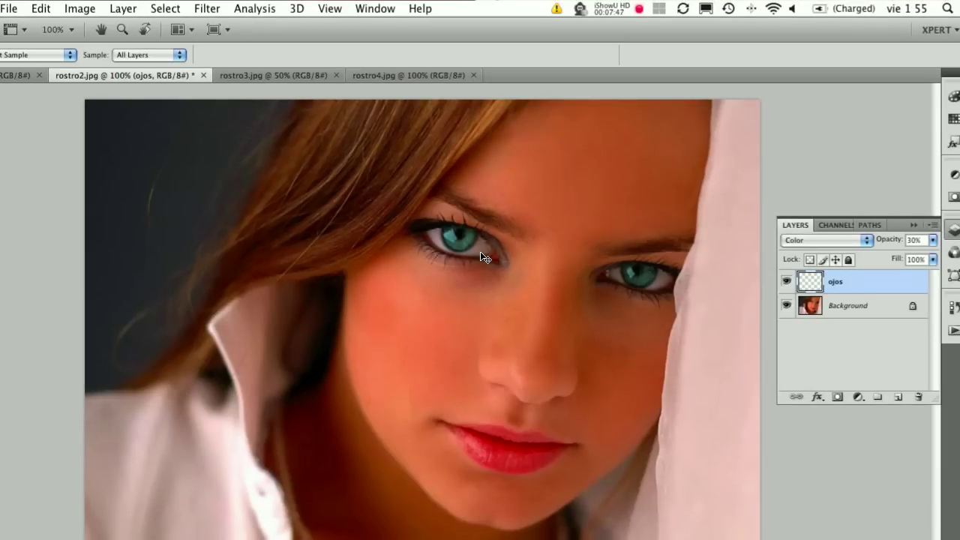
Undo the teal fill so the iris strokes on ojos return to green.
key(ctrl+z)
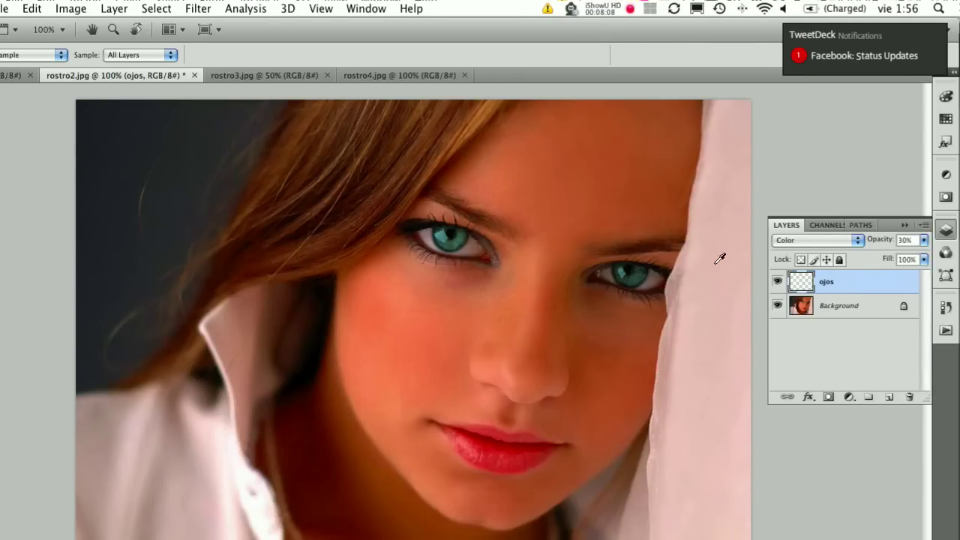
key(alt+BackSpace)
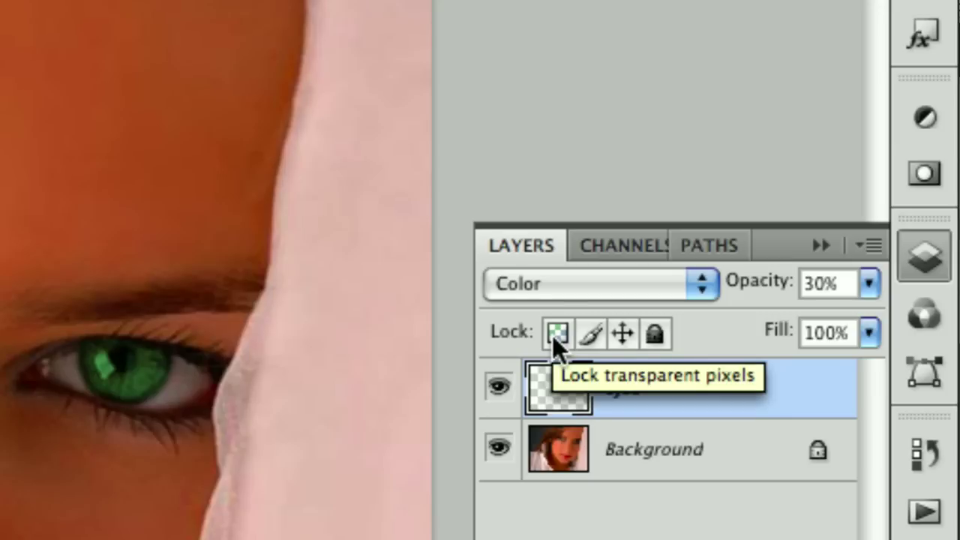
Lock the ojos layer's transparent pixels and zoom into the eye region.
click(552, 336)
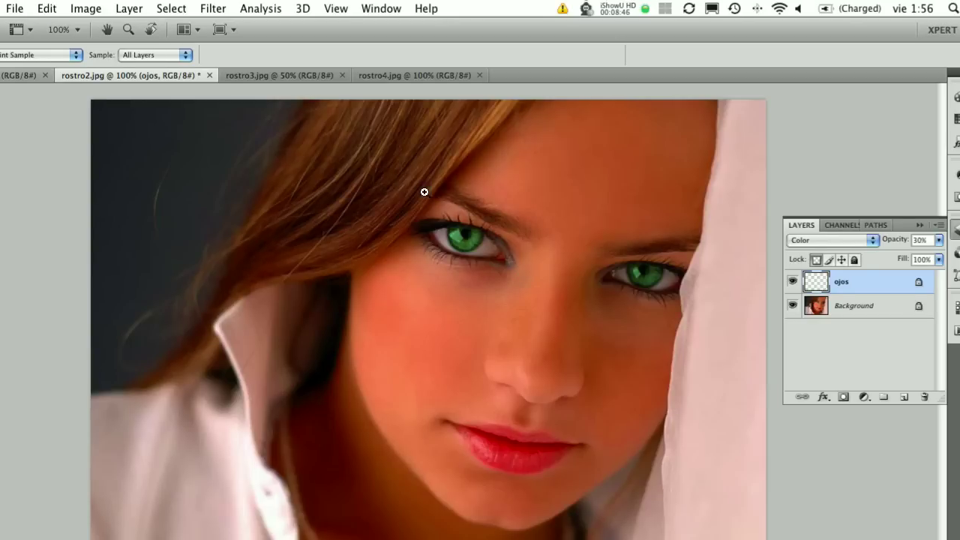
drag(384, 180, 698, 361)
drag(698, 288, 697, 288)
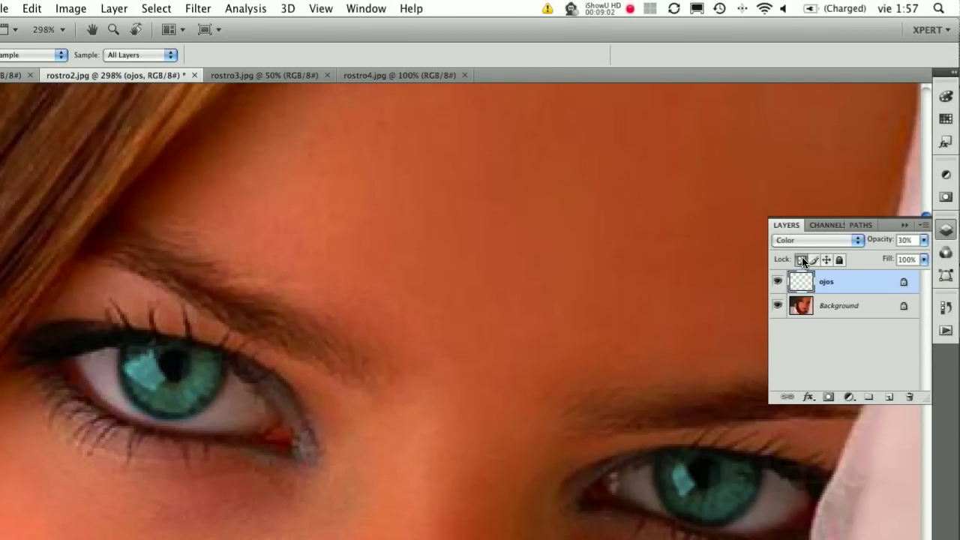
Unlock ojos transparency, fit the face on screen, and toggle ojos to compare the tint.
click(801, 260)
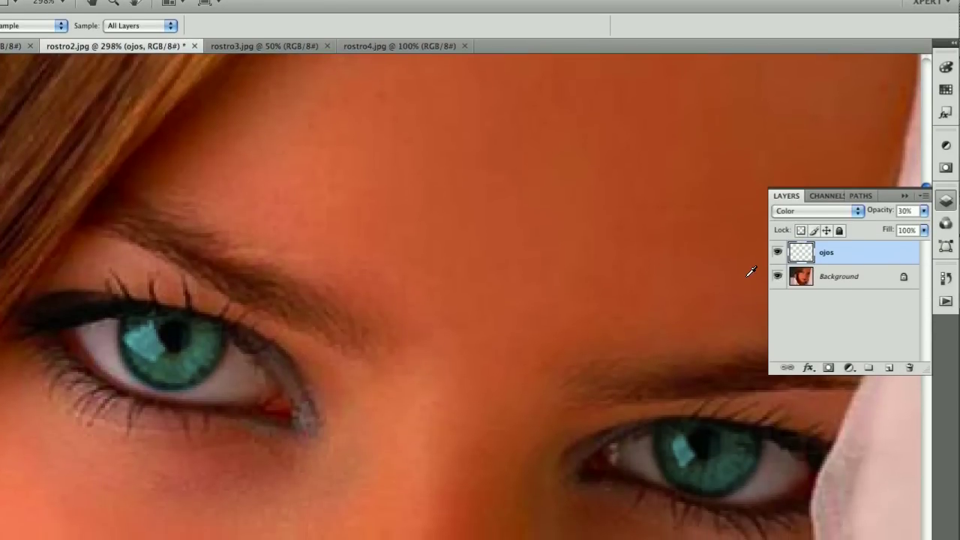
key(ctrl+0)
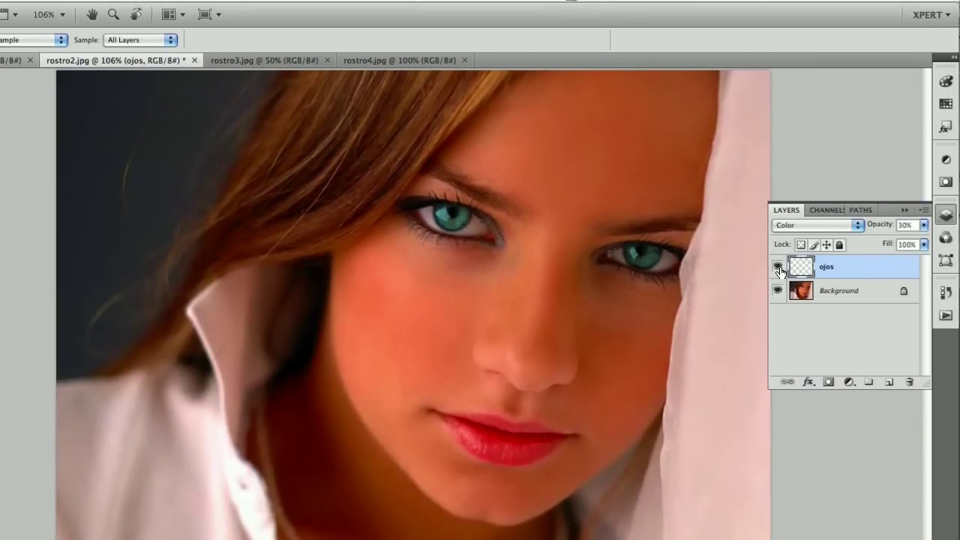
click(780, 273)
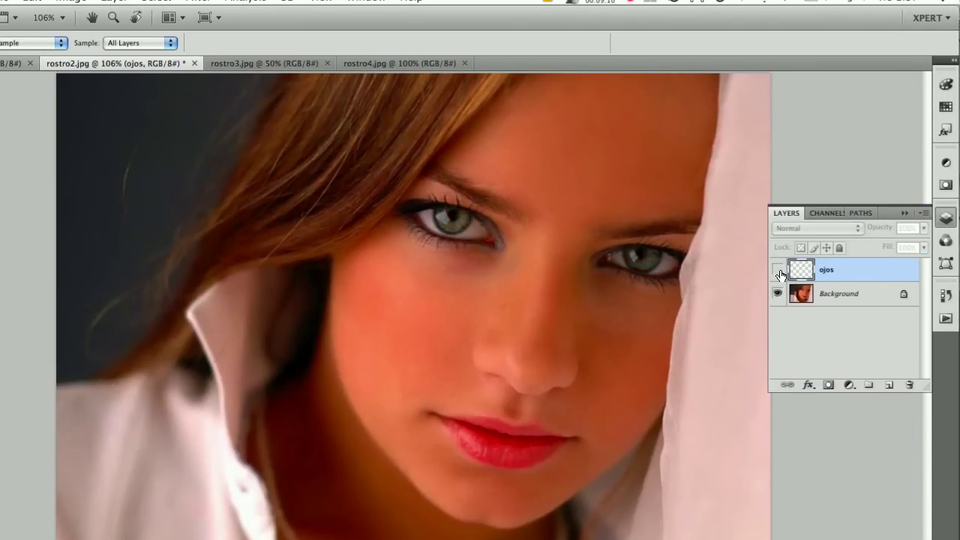
click(780, 273)
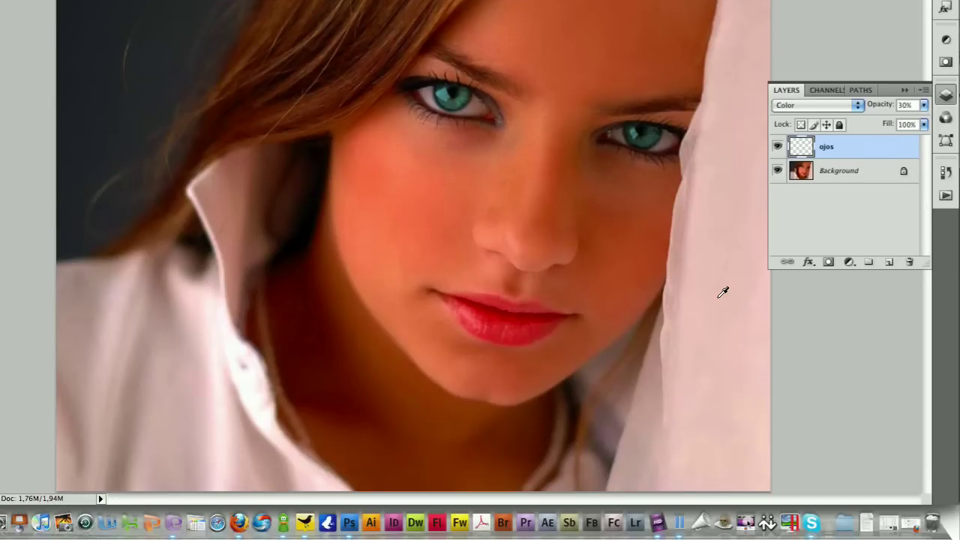